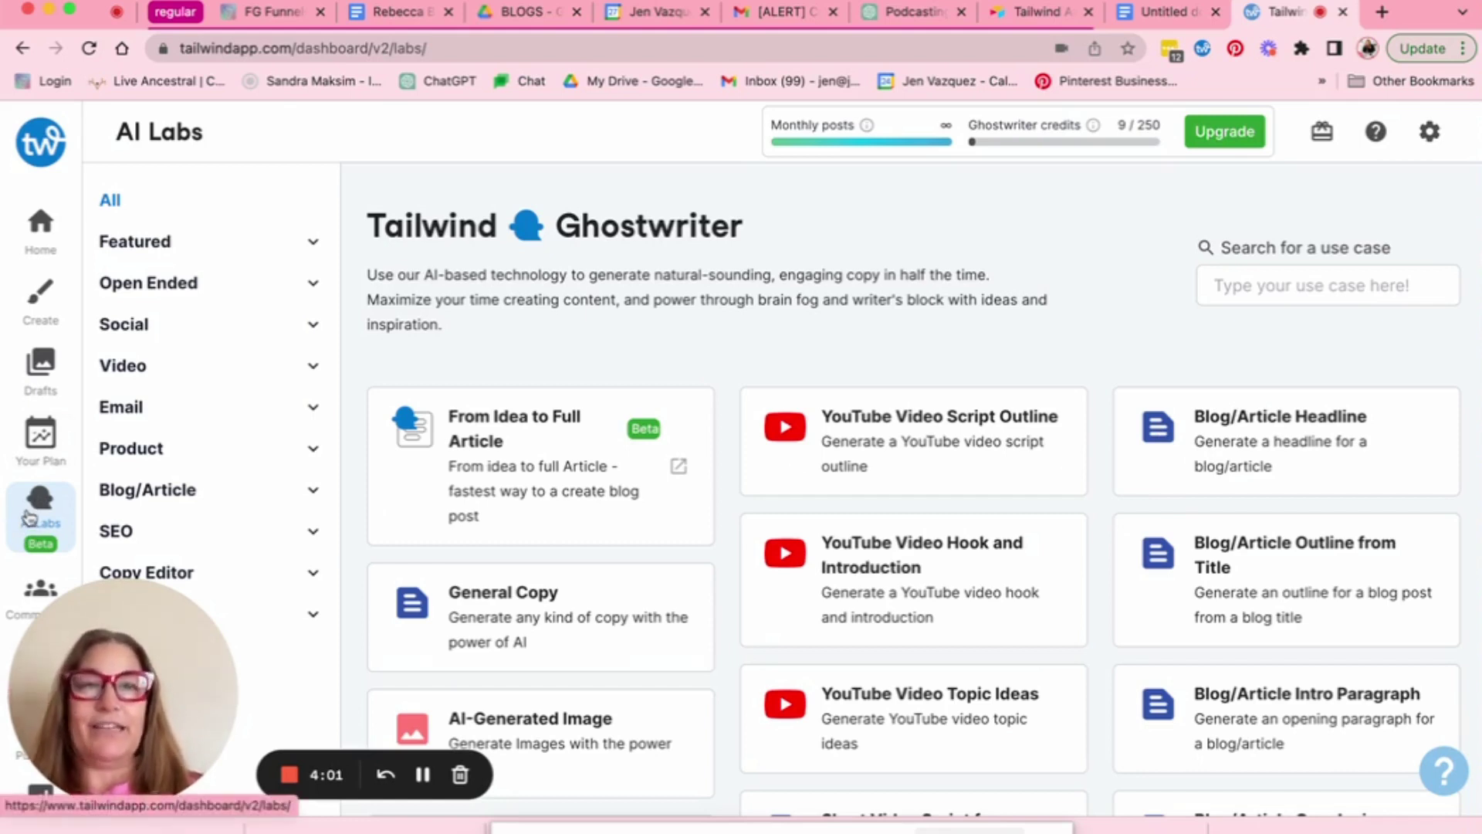
Step: From the blank Google Doc, reopen Tailwind Ghostwriter in a new tab via the floating widget
{"action": "left_click", "coordinate": [1162, 12]}
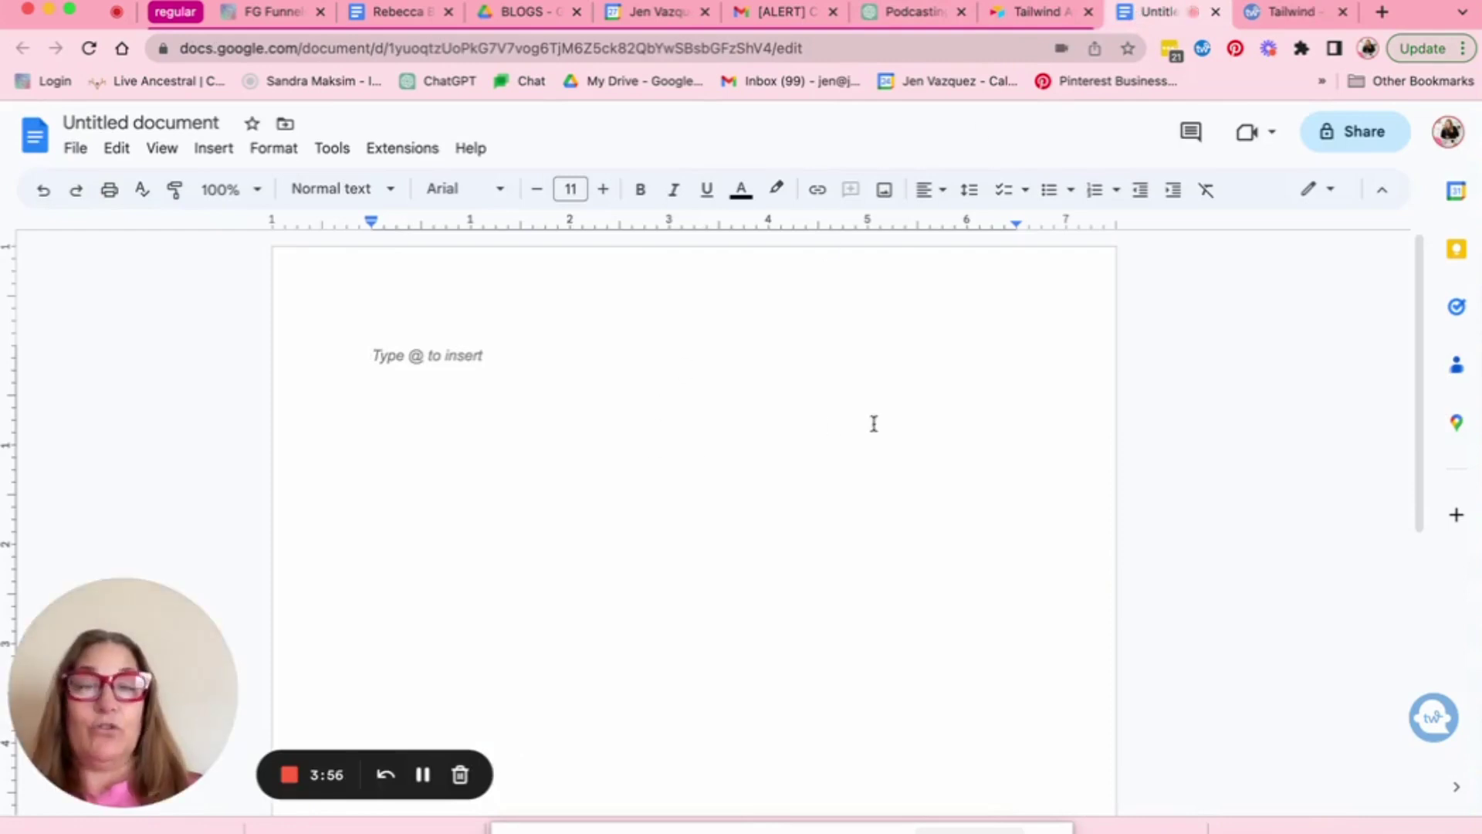
{"action": "mouse_move", "coordinate": [1434, 723]}
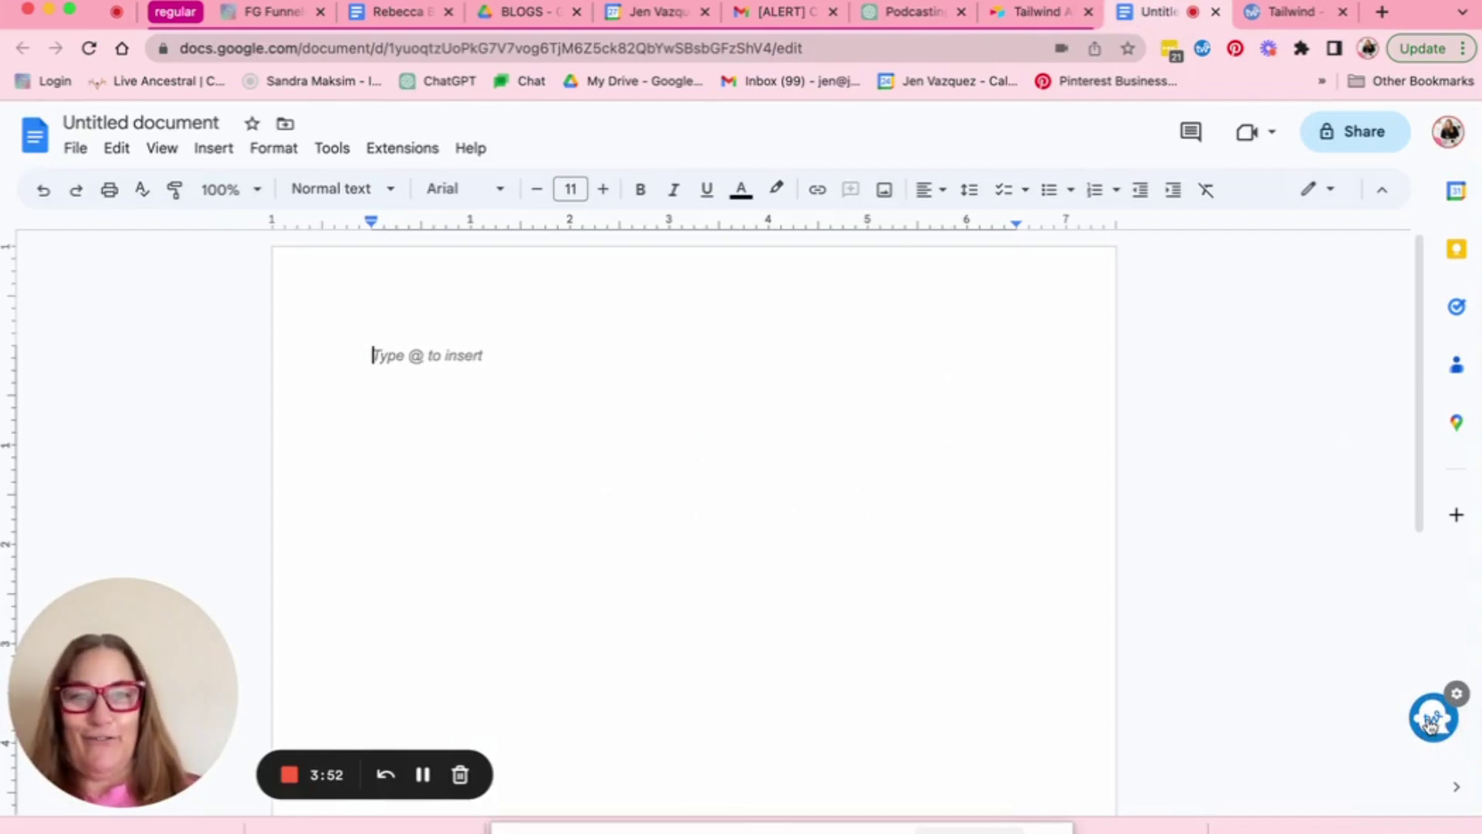
{"action": "left_click", "coordinate": [1432, 724]}
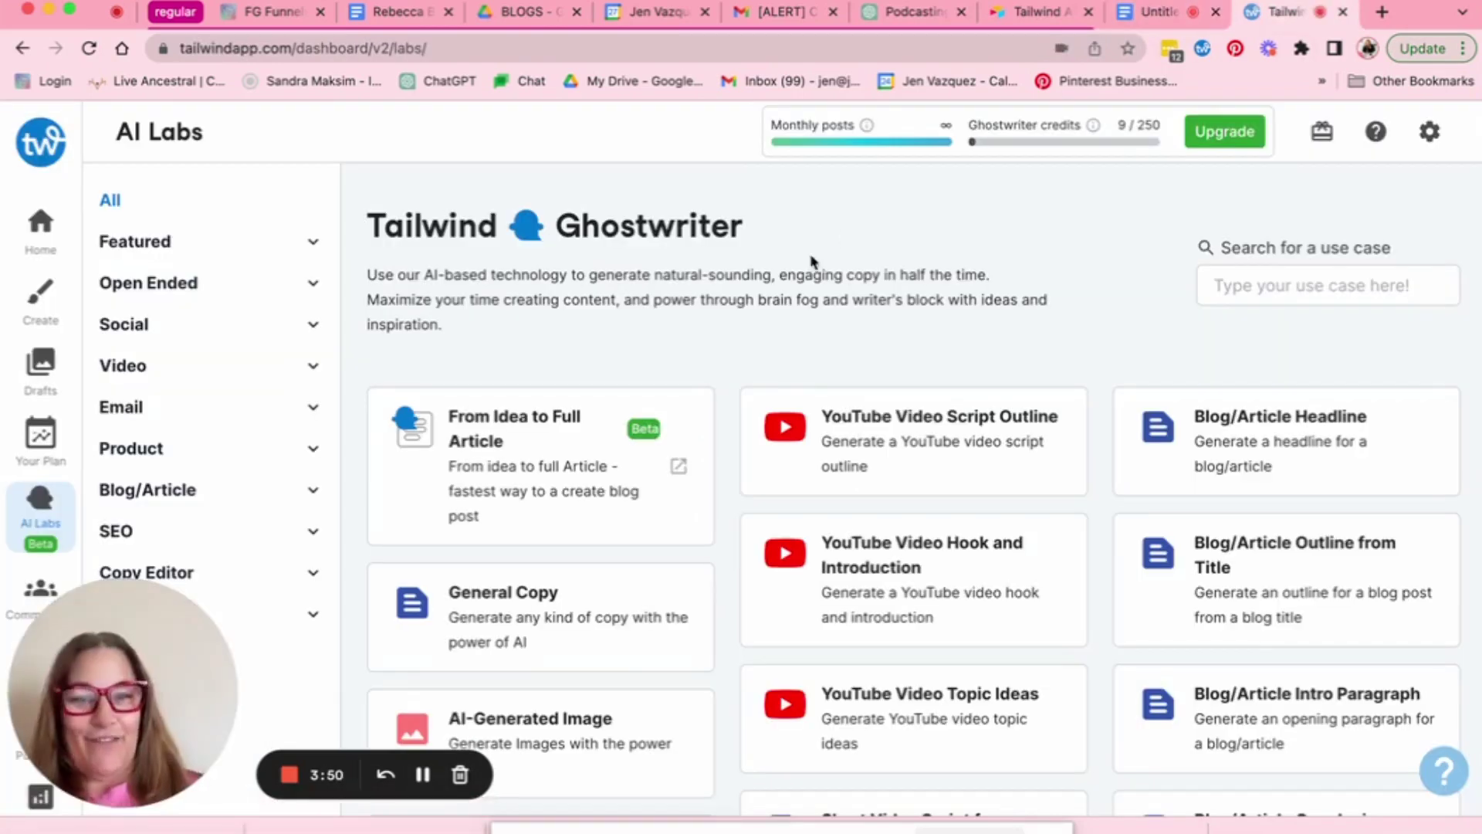
Step: Start From Idea To Full Article with topic 'How important Calls to Action are in your business' and generate titles
{"action": "left_click", "coordinate": [511, 475]}
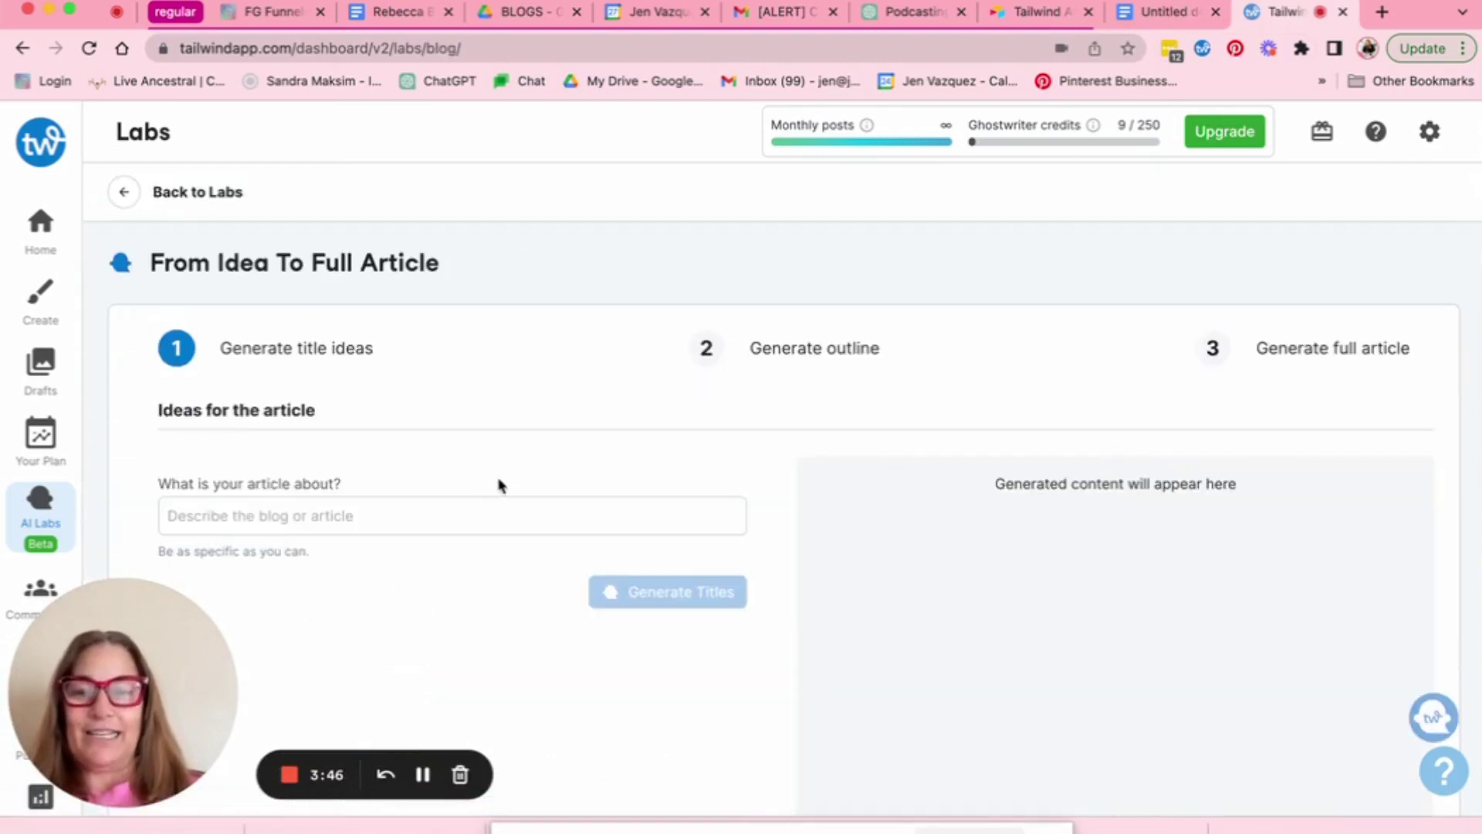
{"action": "left_click", "coordinate": [448, 514]}
{"action": "type", "text": "How "}
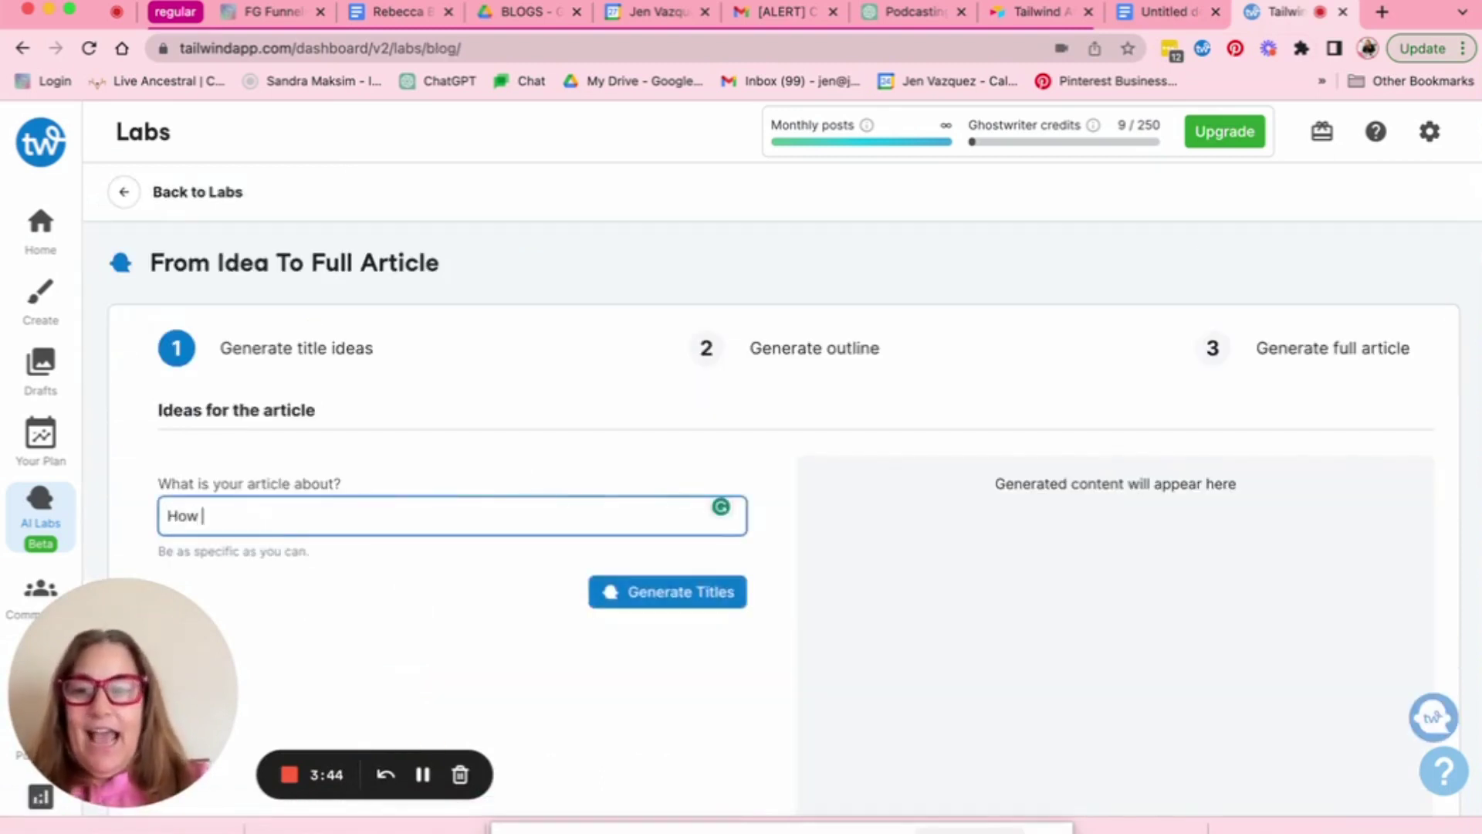
{"action": "type", "text": "important Ca"}
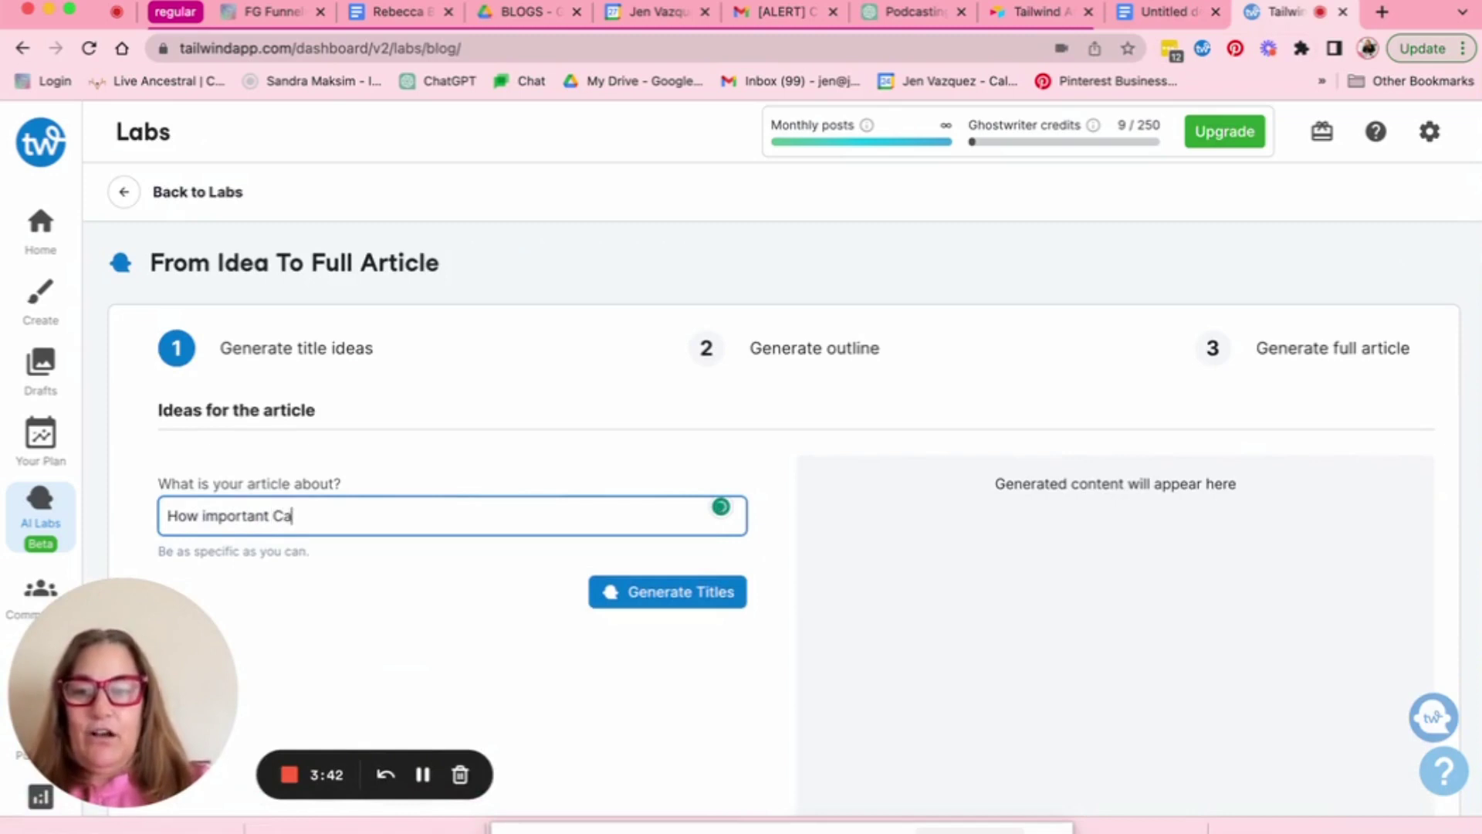
{"action": "type", "text": "lls to Action a"}
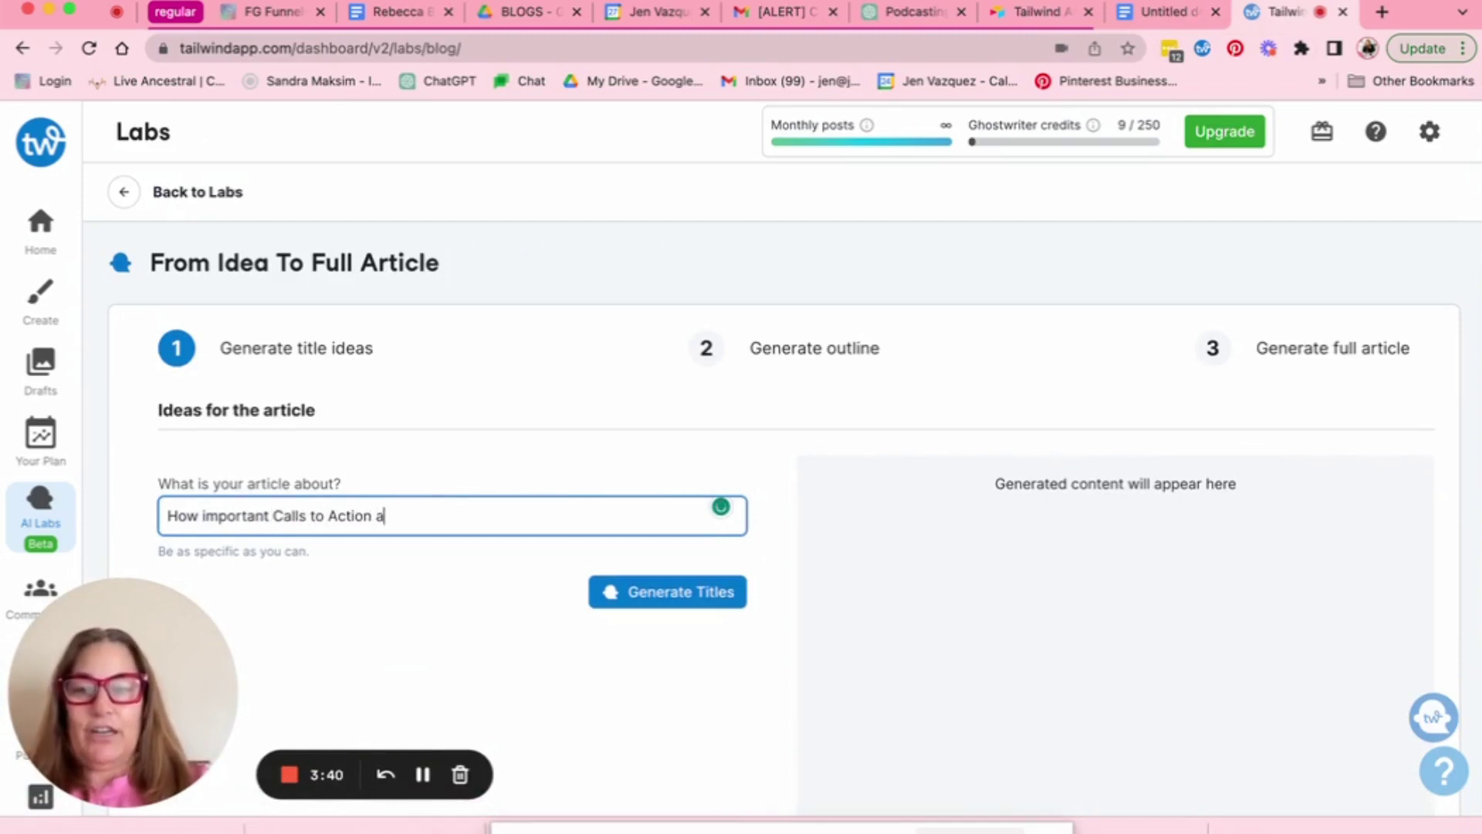
{"action": "type", "text": "re in your busine"}
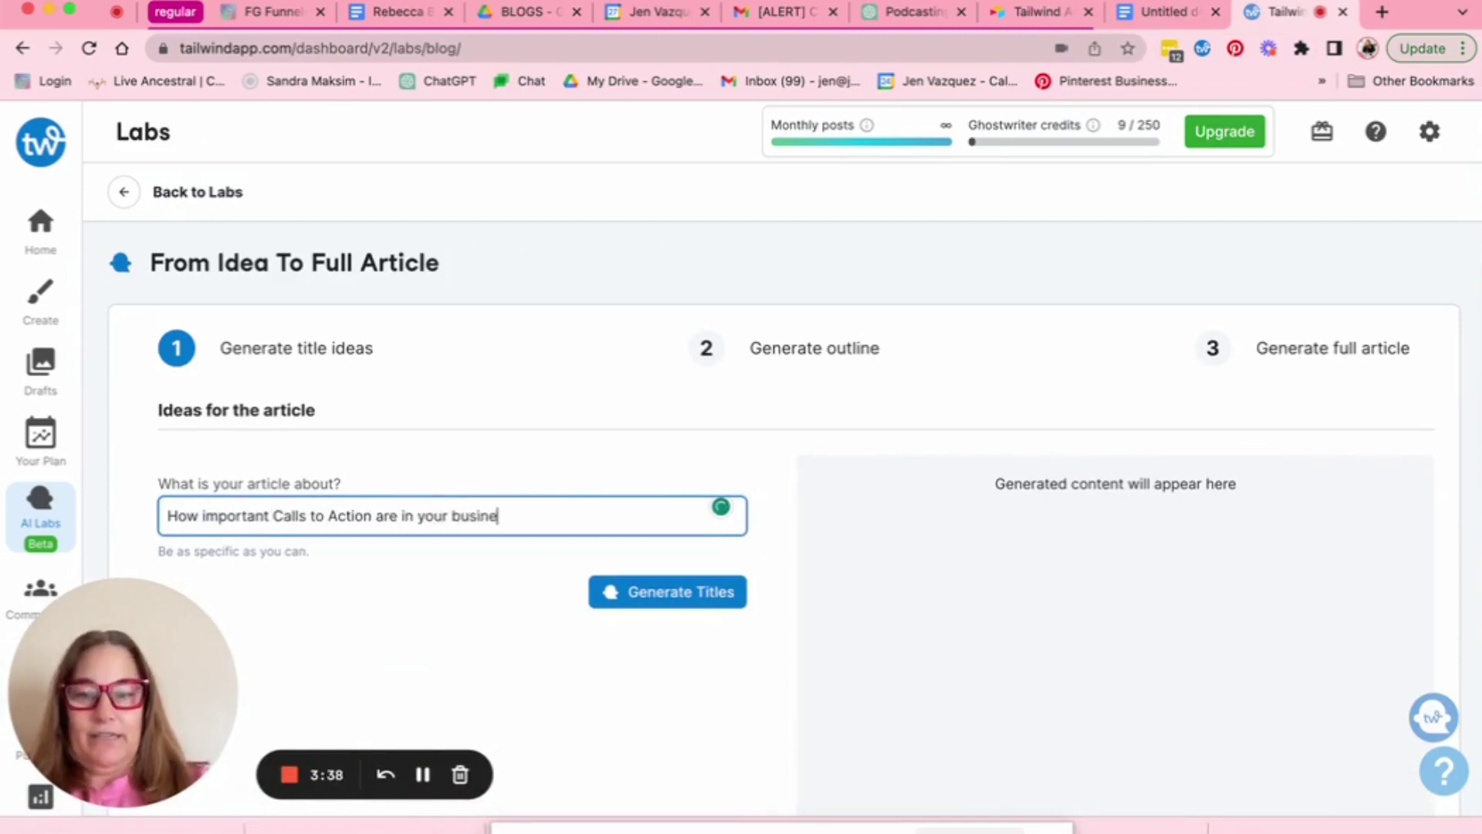
{"action": "type", "text": "ss"}
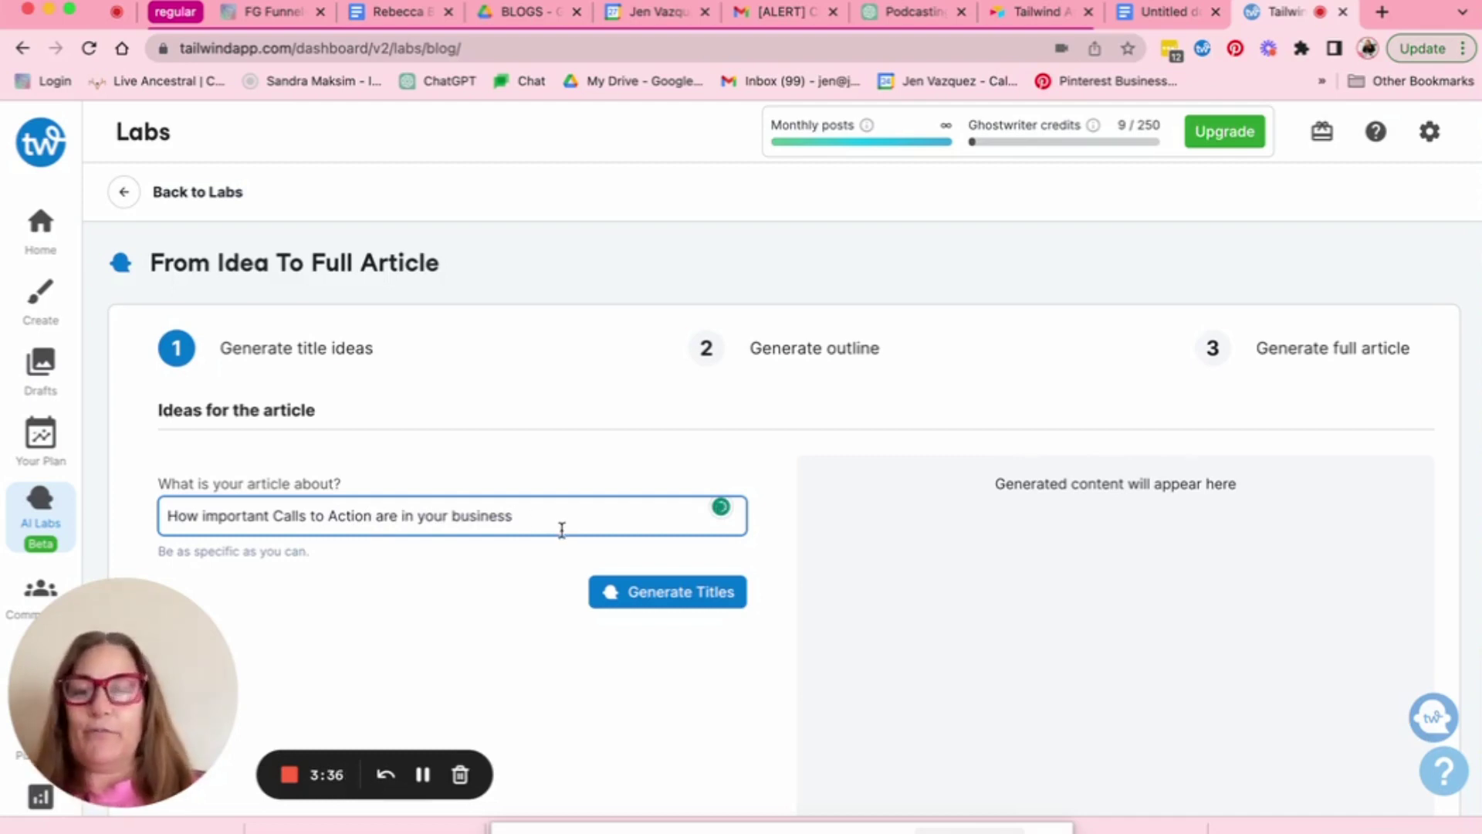
{"action": "left_click", "coordinate": [630, 596]}
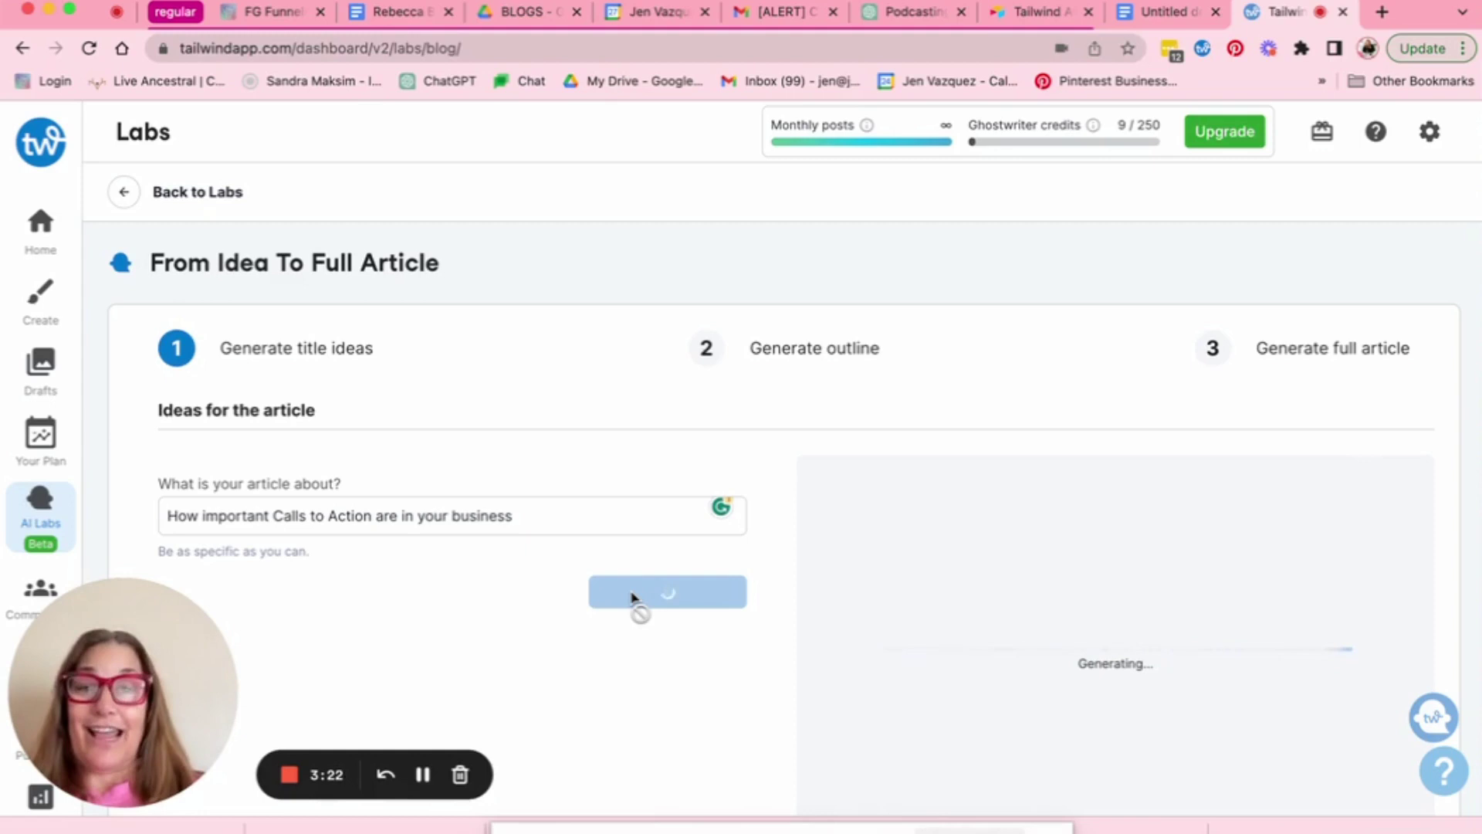
Step: Review the five generated titles and pick '5 Effective Calls to Action That Will Boost Your Business Results'
{"action": "left_click", "coordinate": [423, 775]}
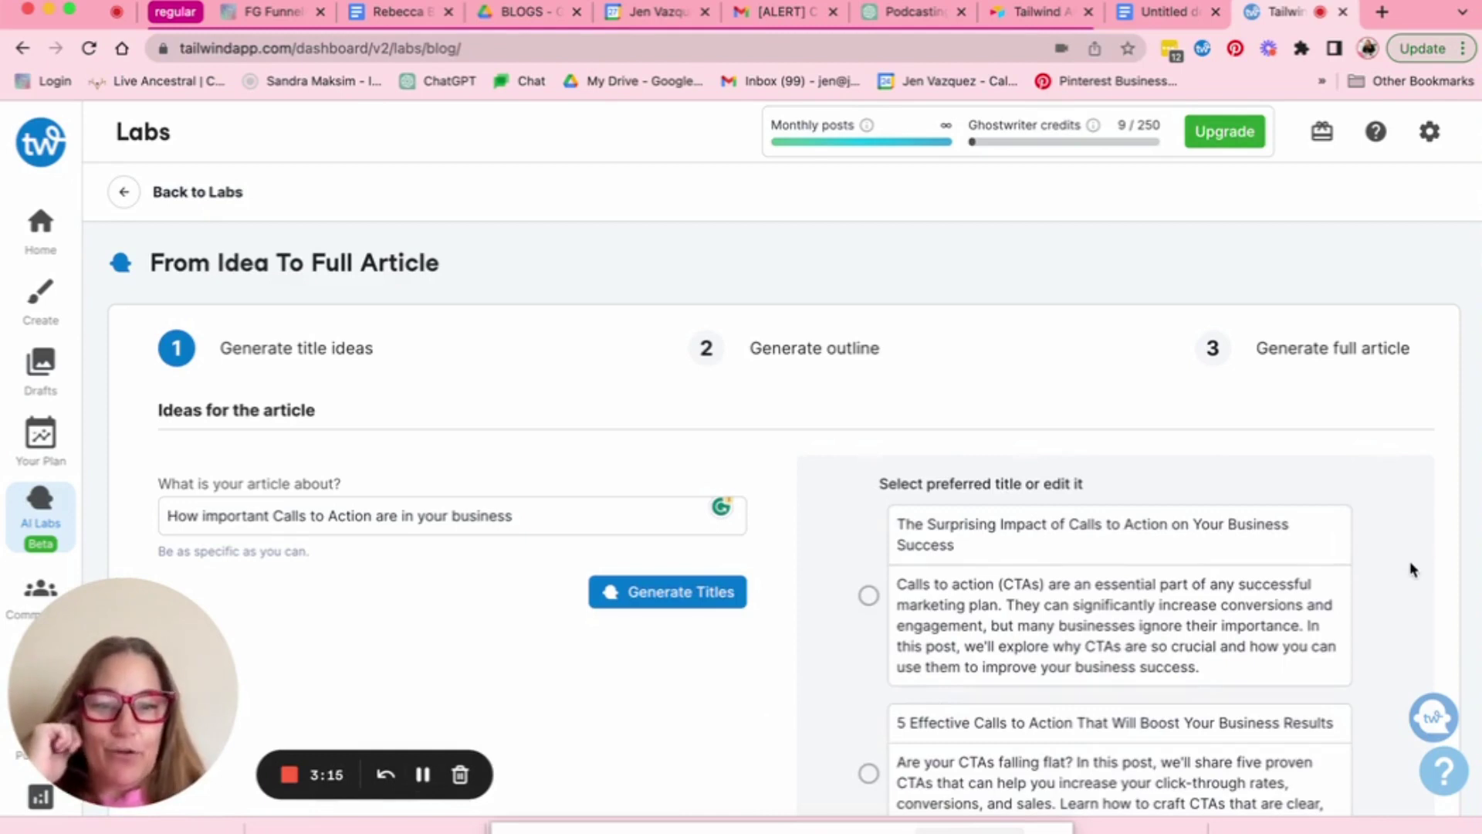
{"action": "scroll", "coordinate": [1411, 570], "scroll_direction": "down", "scroll_amount": 3}
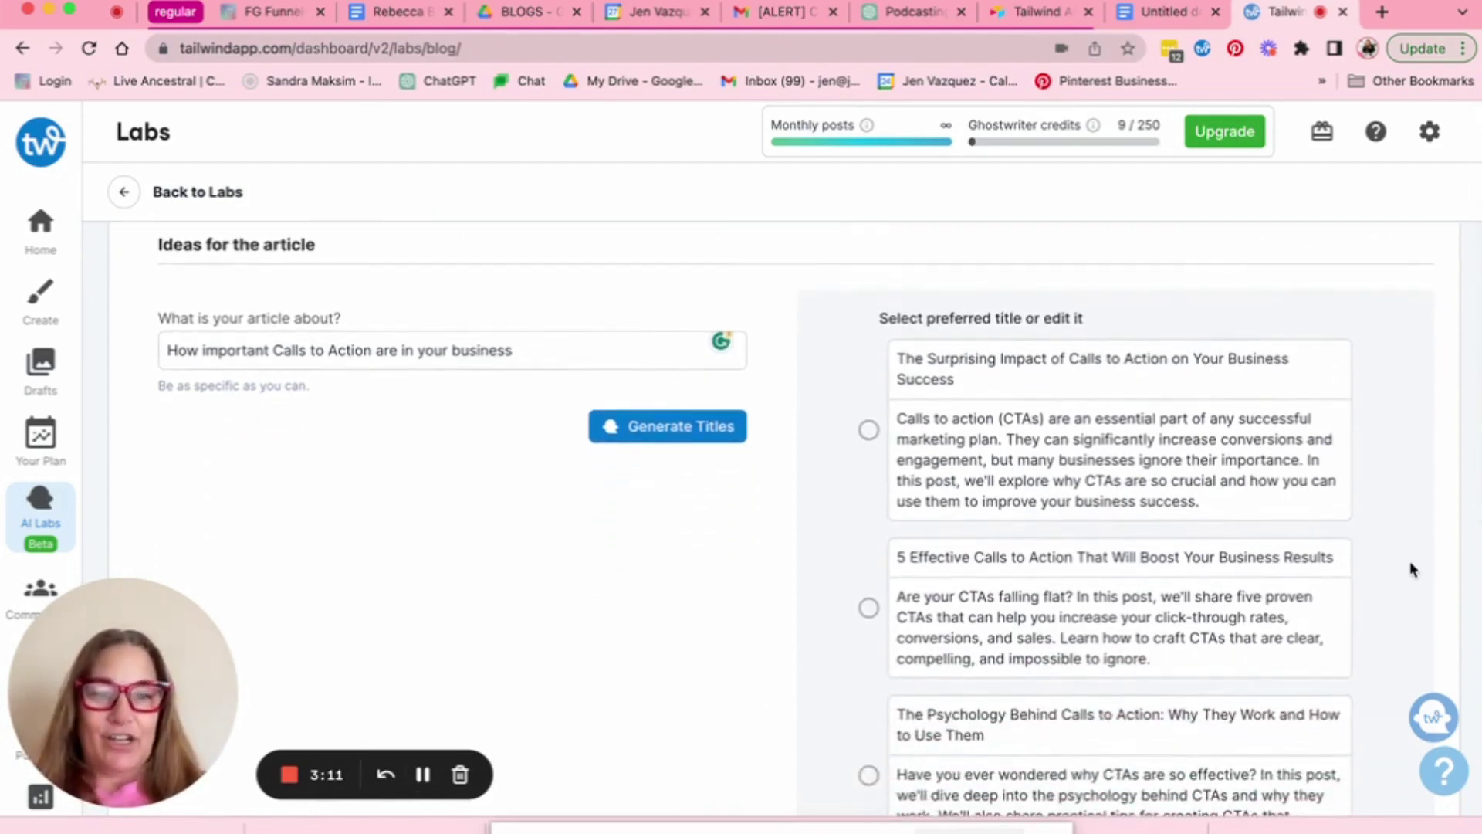
{"action": "scroll", "coordinate": [1411, 570], "scroll_direction": "down", "scroll_amount": 3}
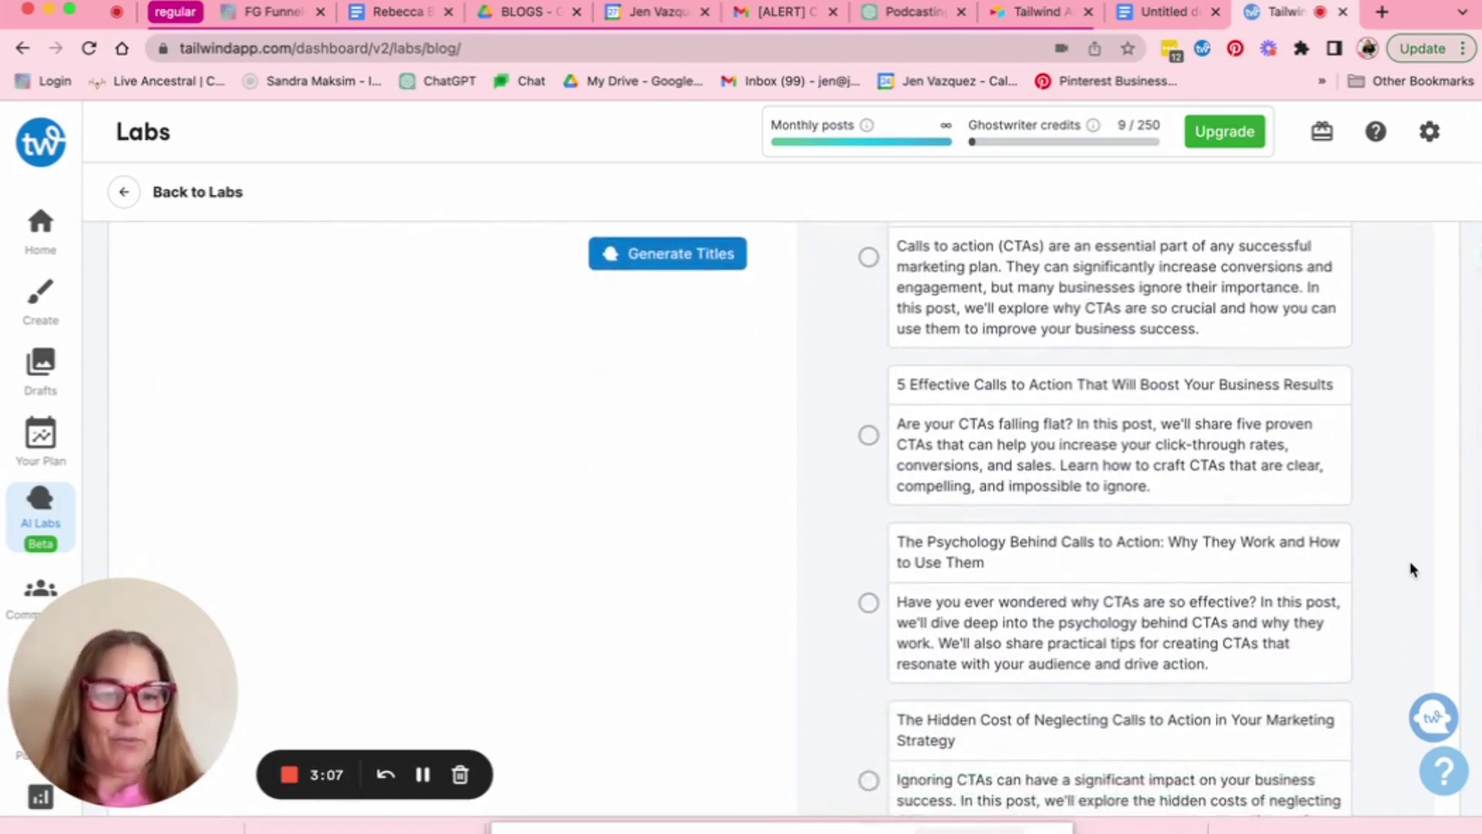
{"action": "scroll", "coordinate": [1411, 570], "scroll_direction": "down", "scroll_amount": 3}
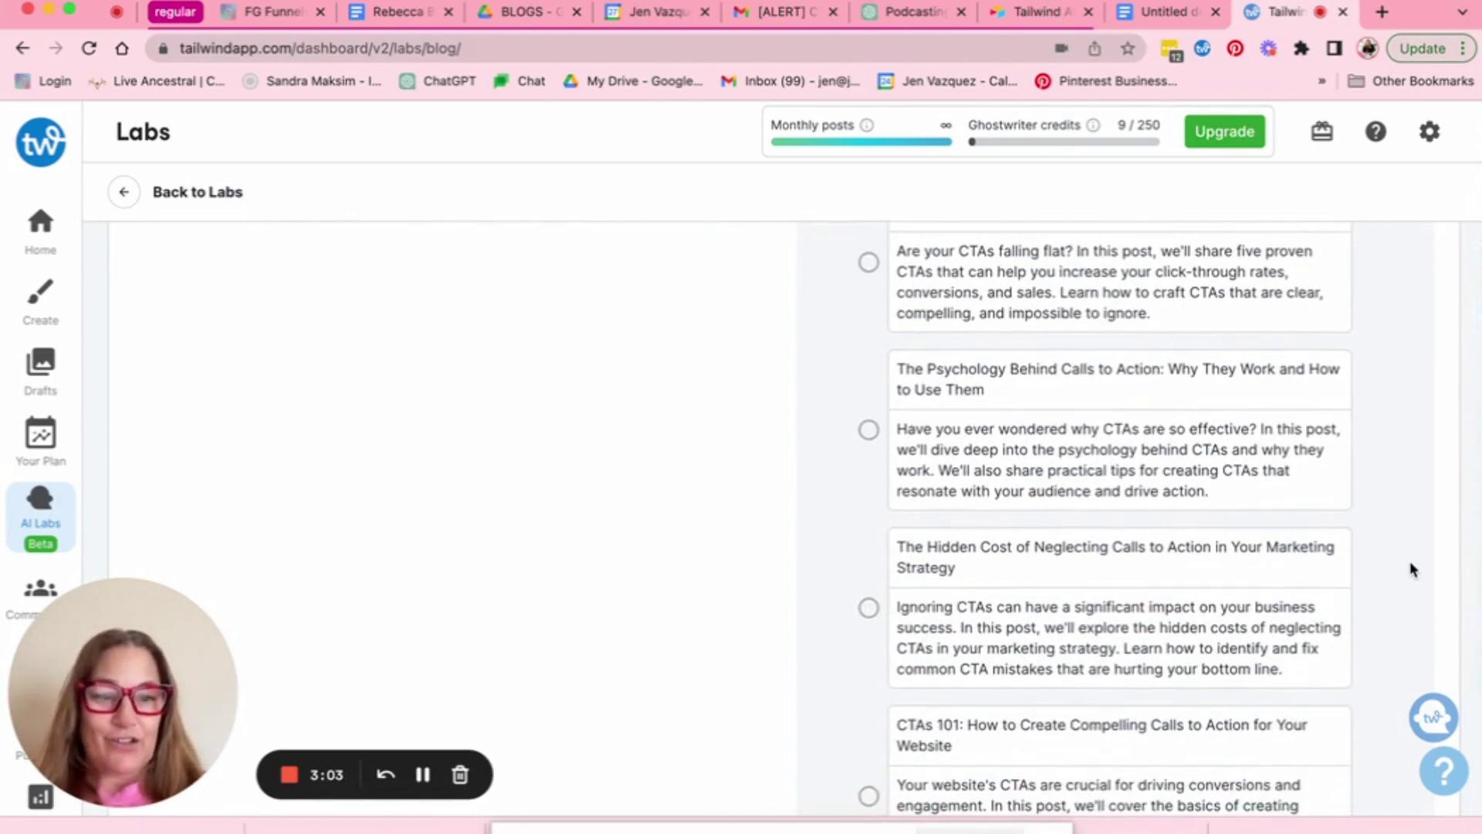
{"action": "scroll", "coordinate": [1411, 570], "scroll_direction": "down", "scroll_amount": 4}
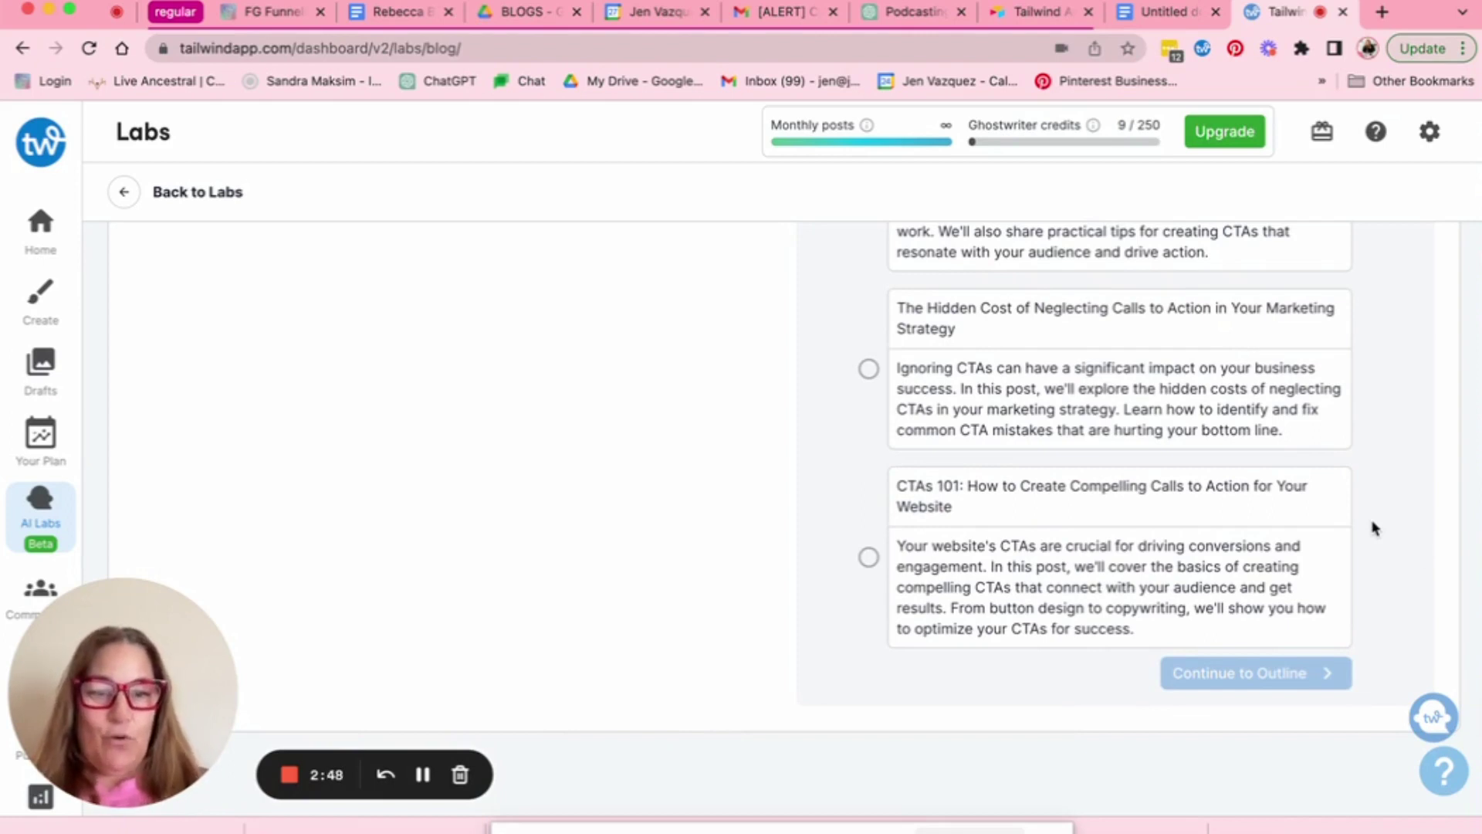
{"action": "scroll", "coordinate": [1373, 528], "scroll_direction": "up", "scroll_amount": 5}
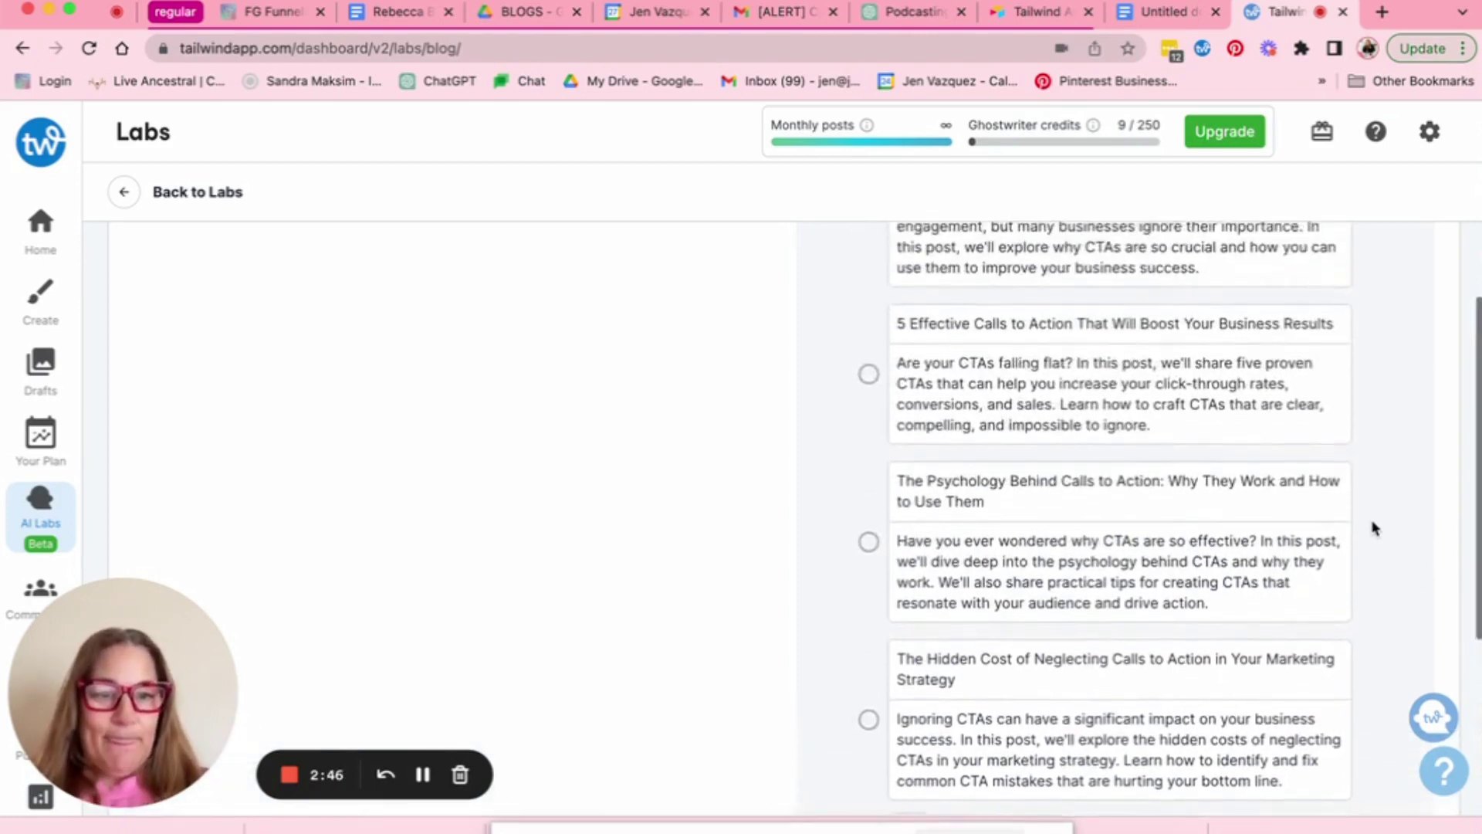
{"action": "scroll", "coordinate": [1373, 528], "scroll_direction": "up", "scroll_amount": 3}
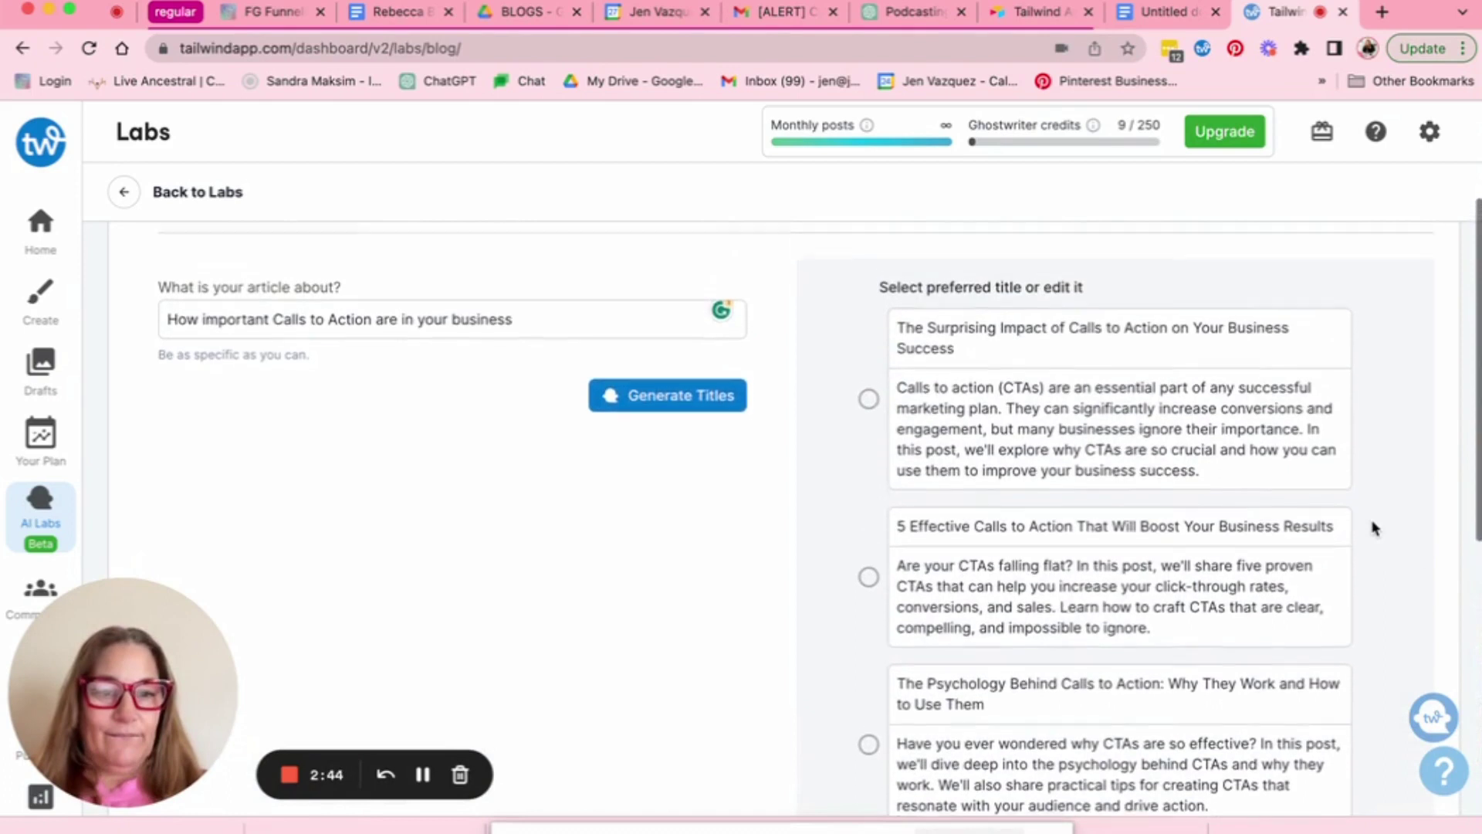
{"action": "scroll", "coordinate": [1372, 529], "scroll_direction": "up", "scroll_amount": 1}
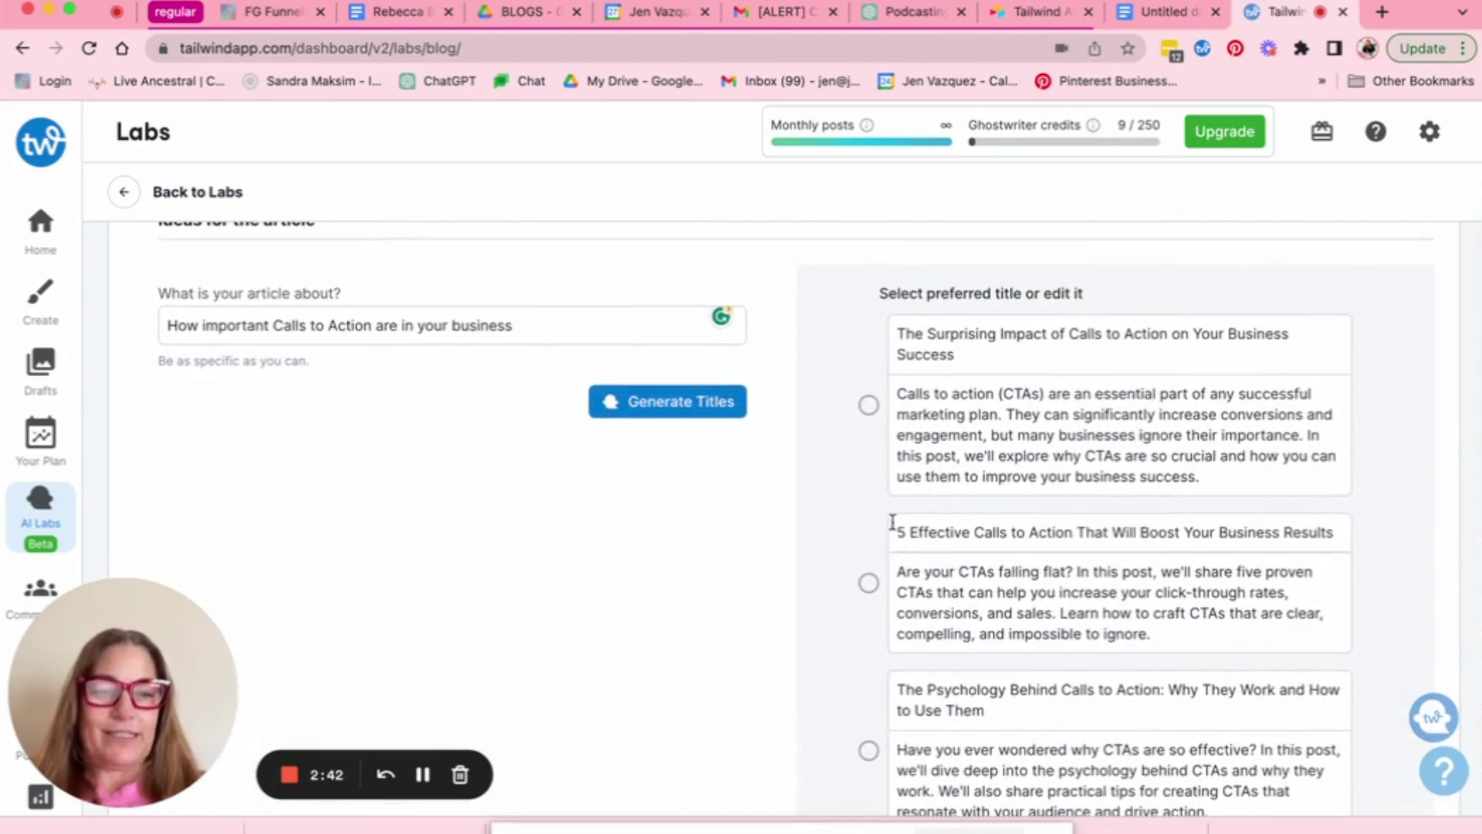
{"action": "scroll", "coordinate": [986, 589], "scroll_direction": "down", "scroll_amount": 2}
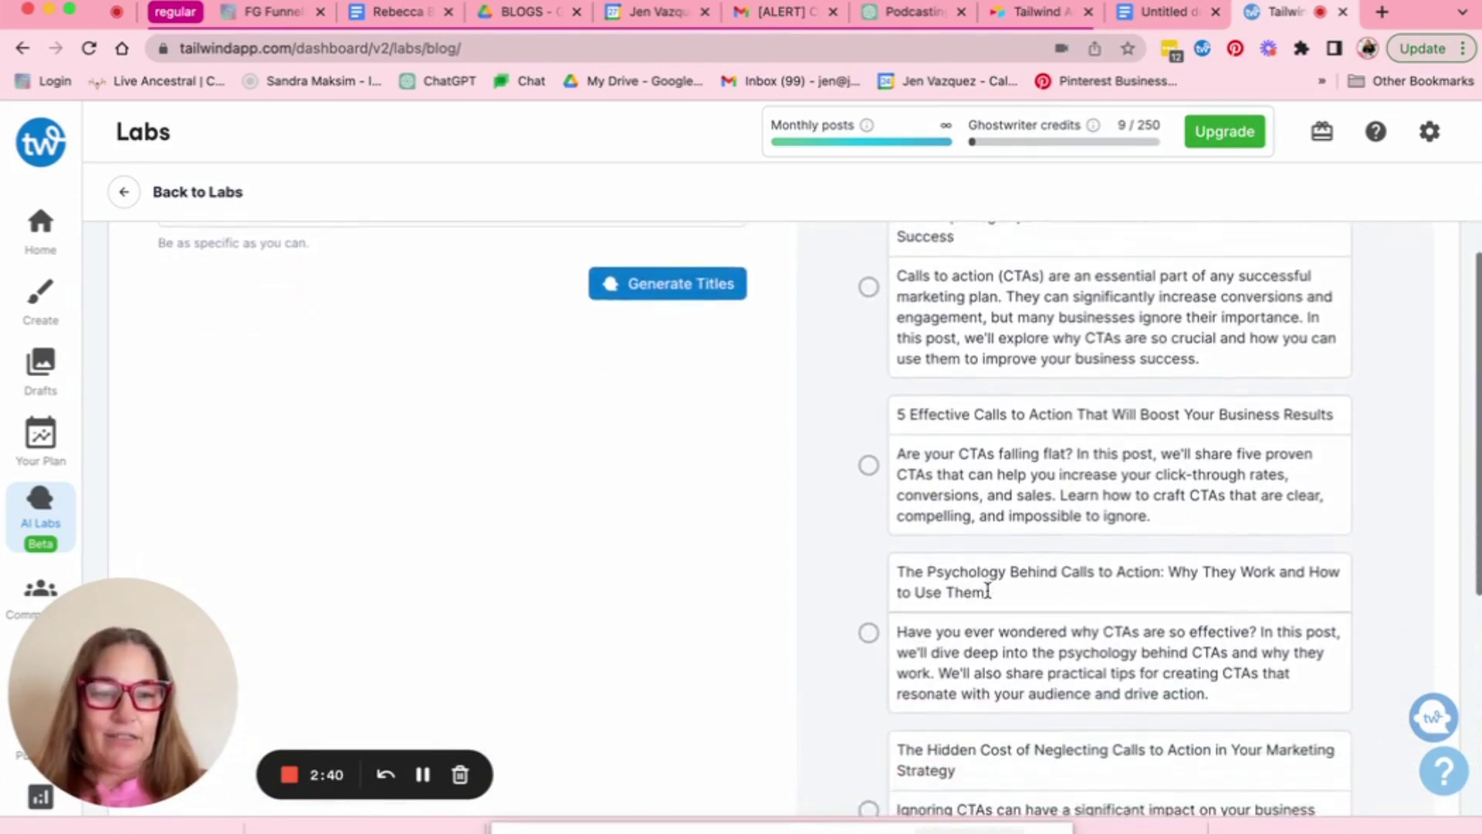
{"action": "left_click", "coordinate": [869, 465]}
{"action": "scroll", "coordinate": [820, 564], "scroll_direction": "down", "scroll_amount": 6}
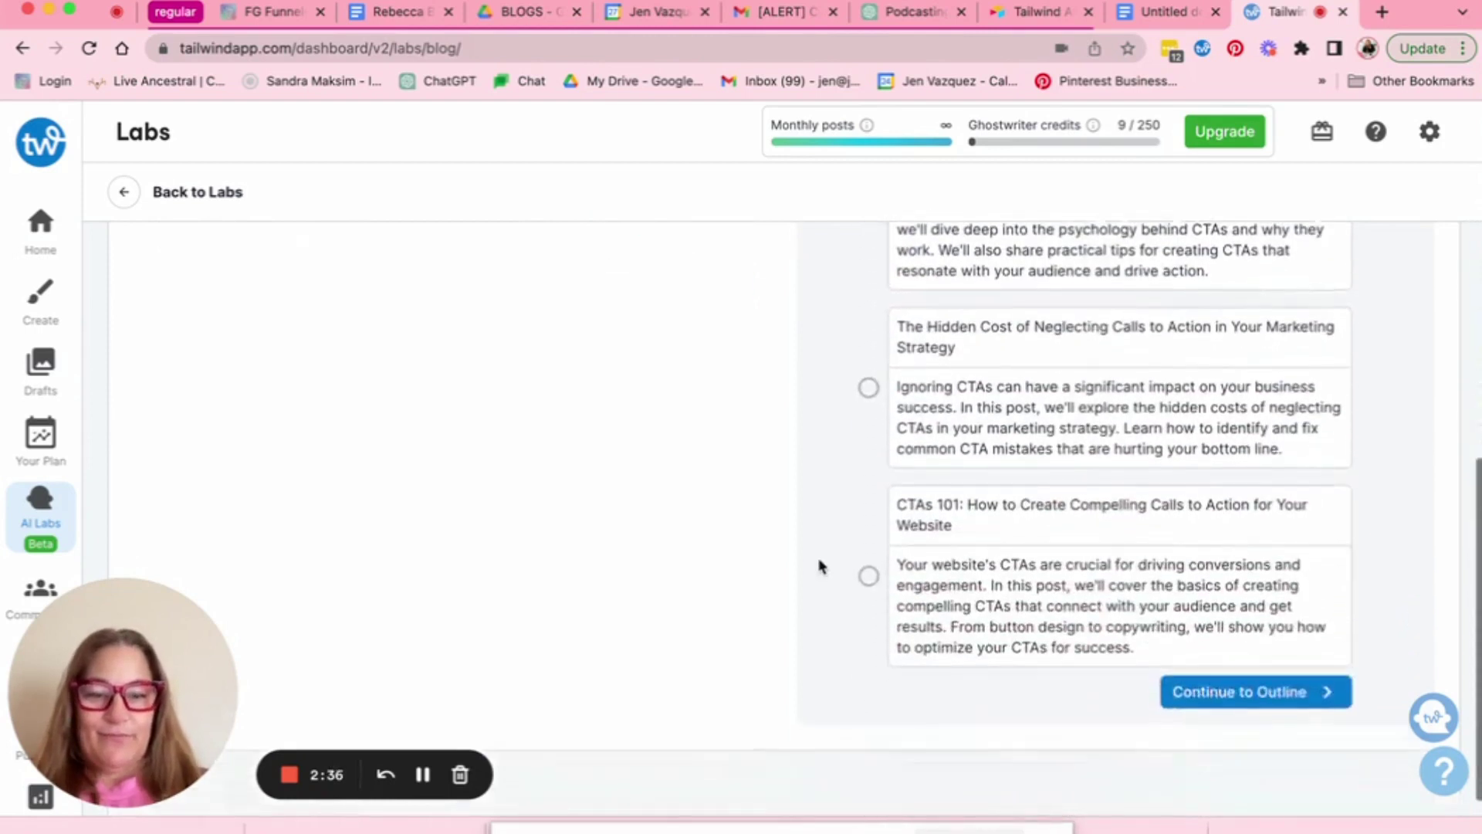
Step: Generate the outline for the chosen title and review its introduction, five subheadings and conclusion
{"action": "left_click", "coordinate": [1240, 665]}
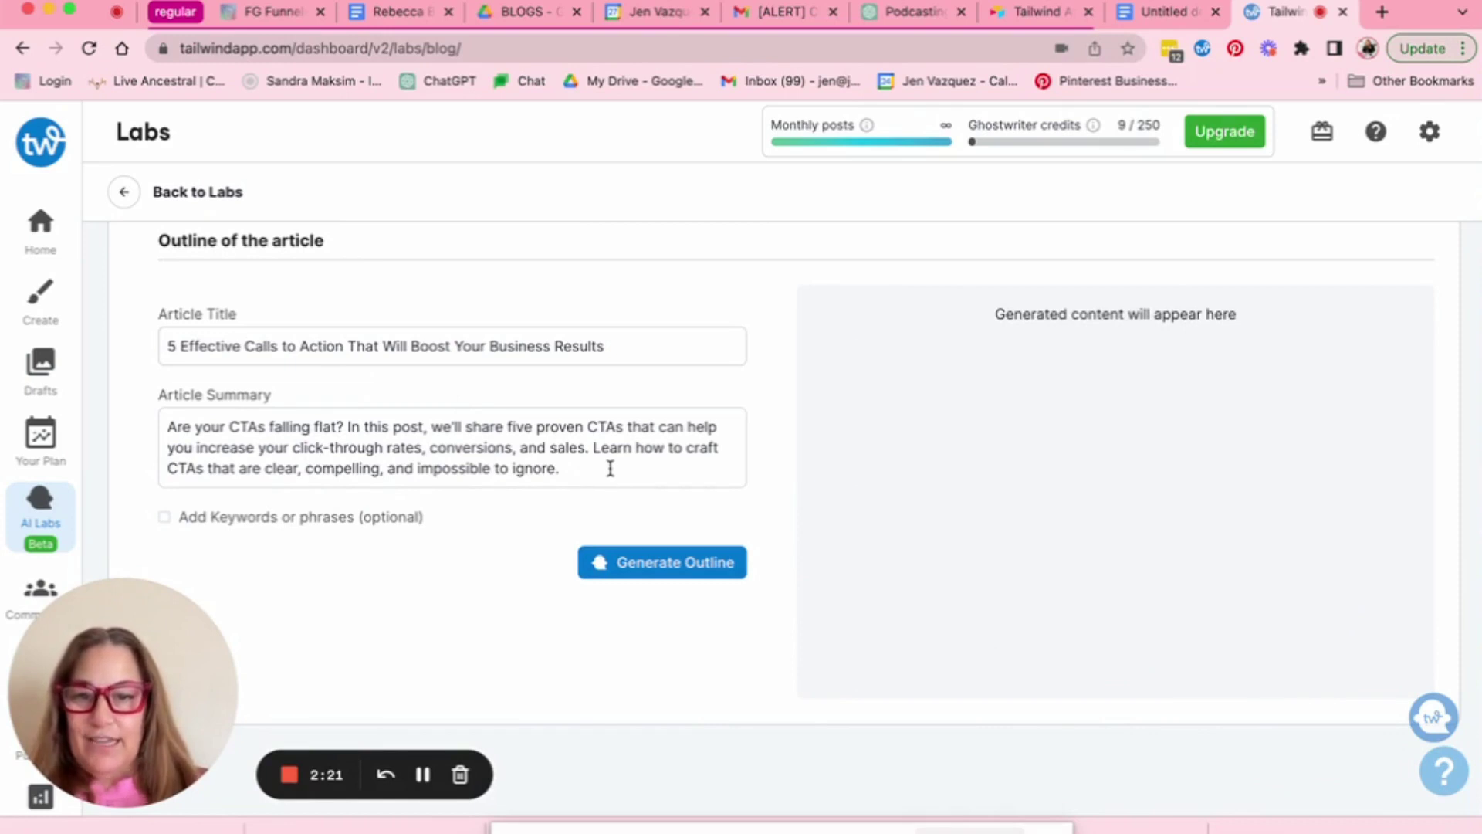
{"action": "left_click", "coordinate": [680, 564]}
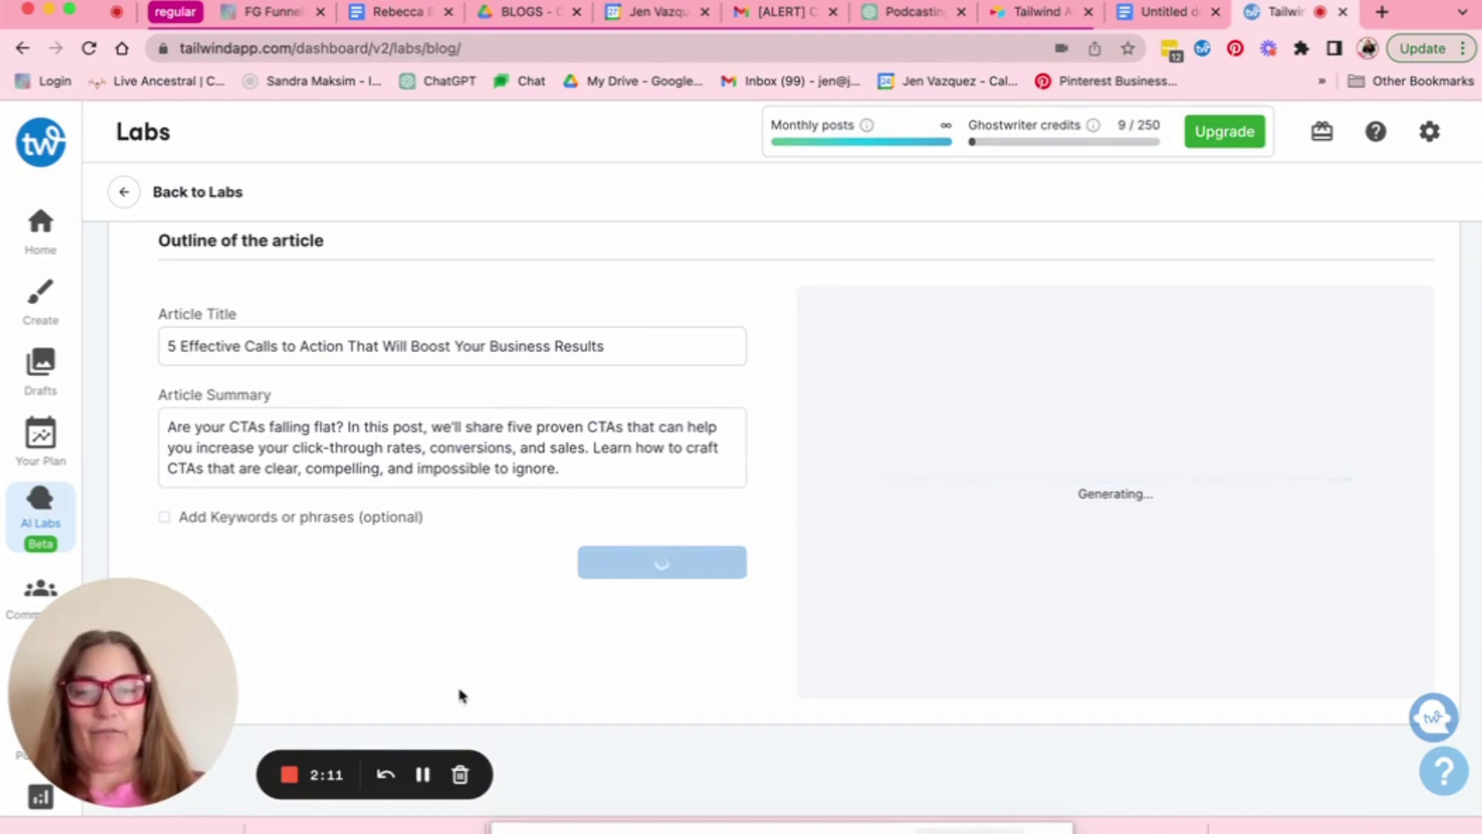
{"action": "left_click", "coordinate": [423, 775]}
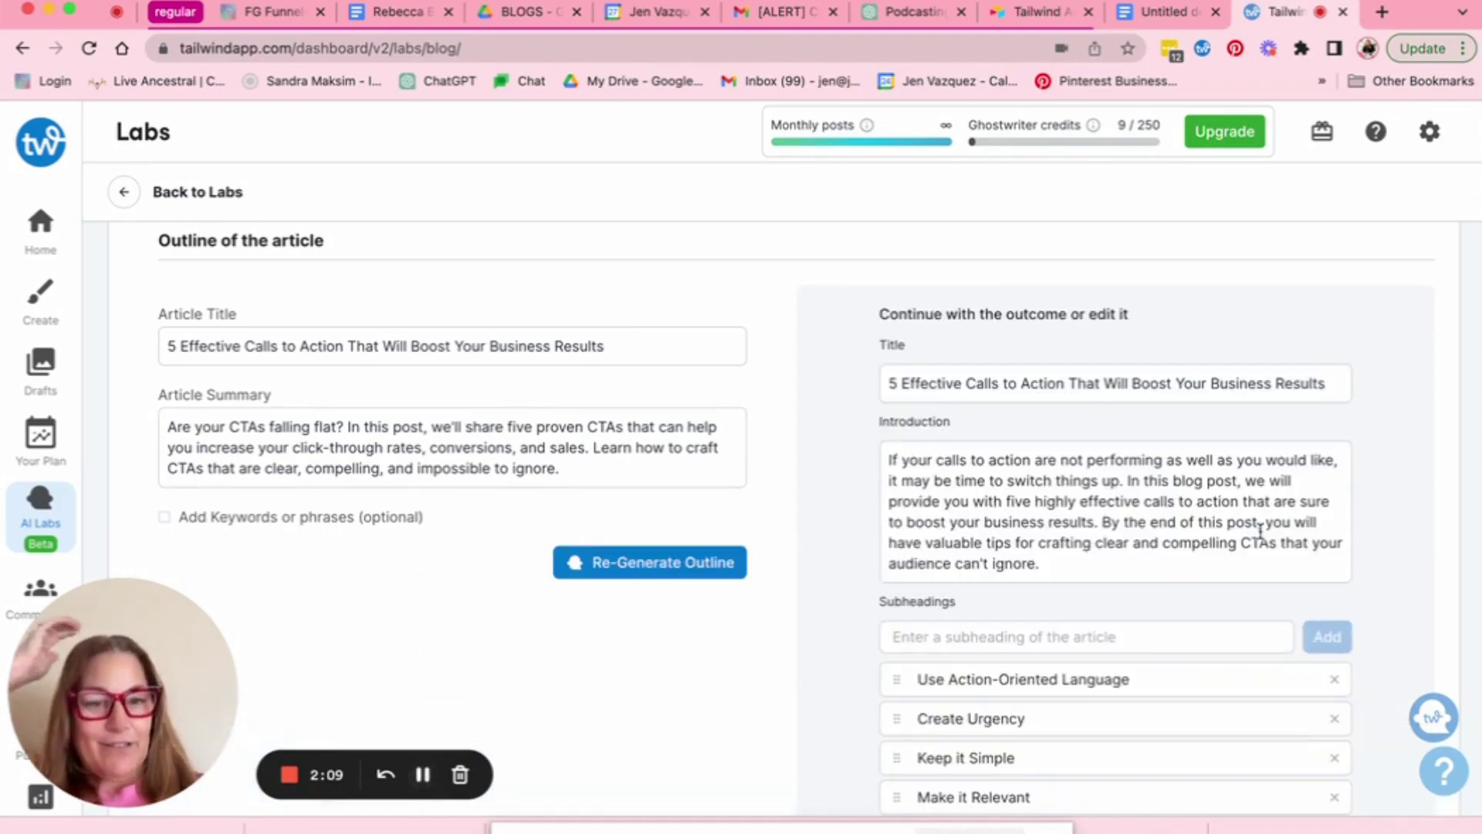
{"action": "scroll", "coordinate": [1427, 473], "scroll_direction": "down", "scroll_amount": 1}
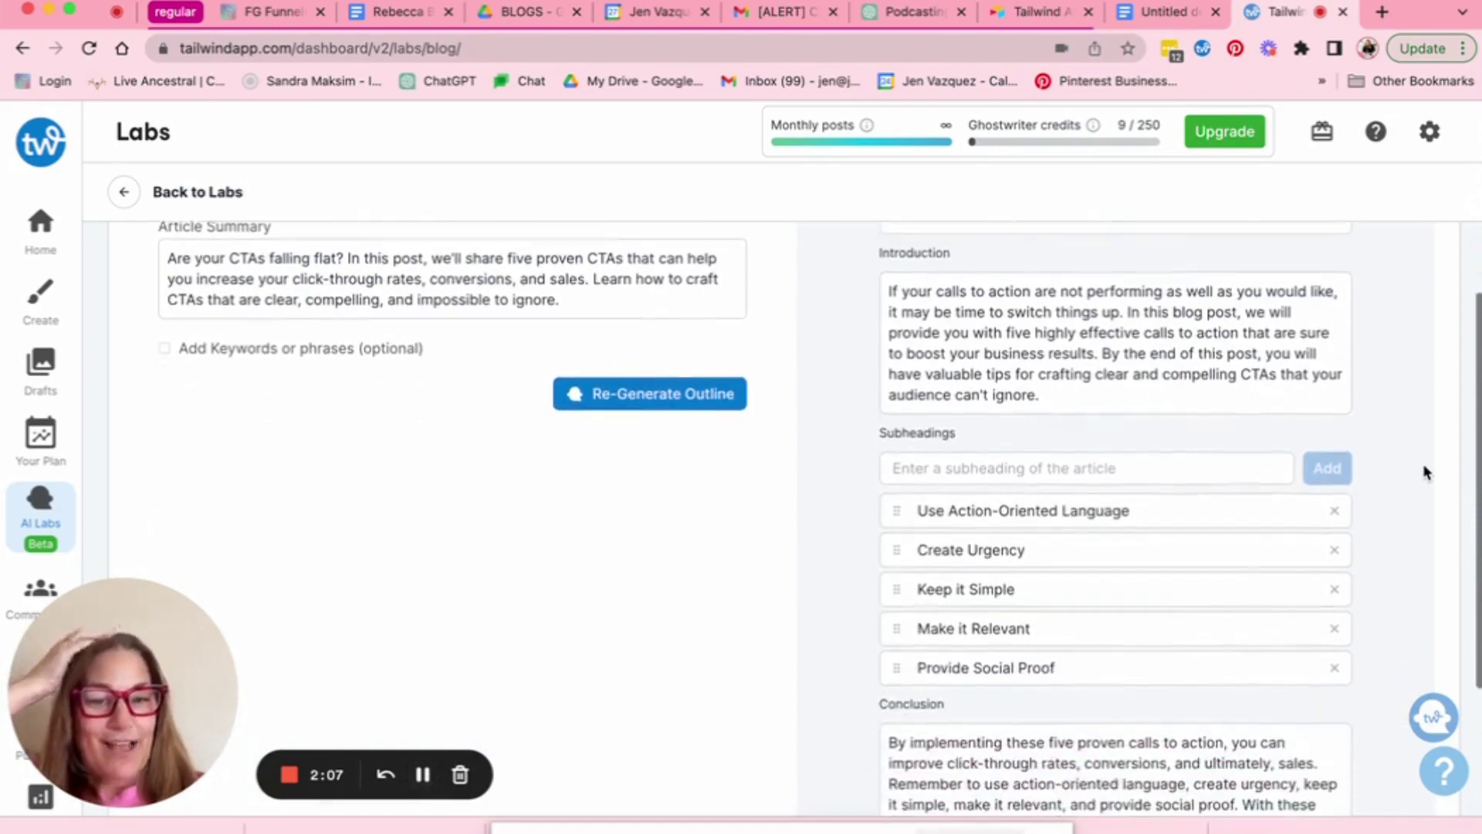
{"action": "scroll", "coordinate": [1424, 473], "scroll_direction": "down", "scroll_amount": 2}
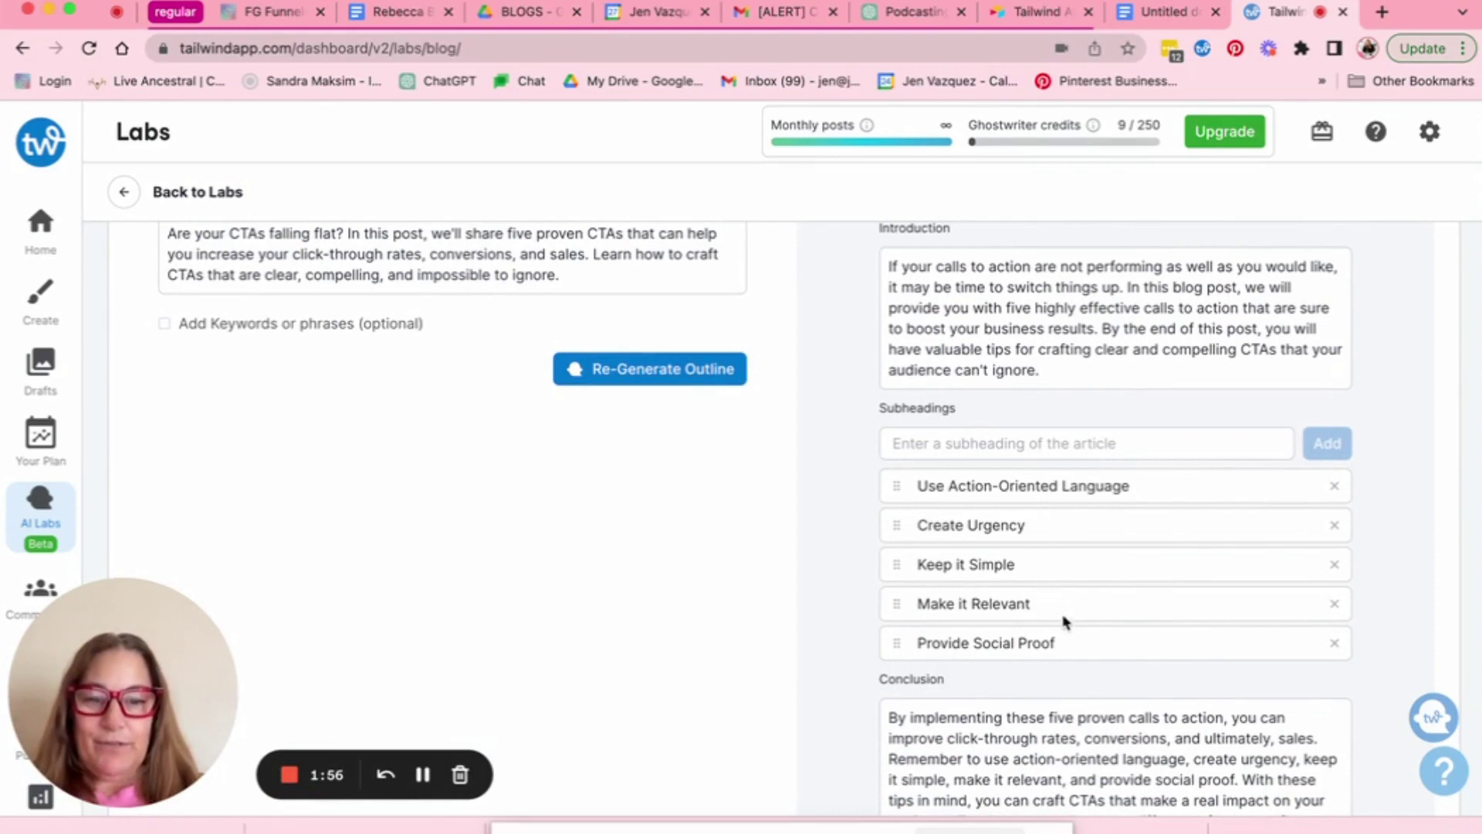
{"action": "scroll", "coordinate": [1220, 653], "scroll_direction": "down", "scroll_amount": 3}
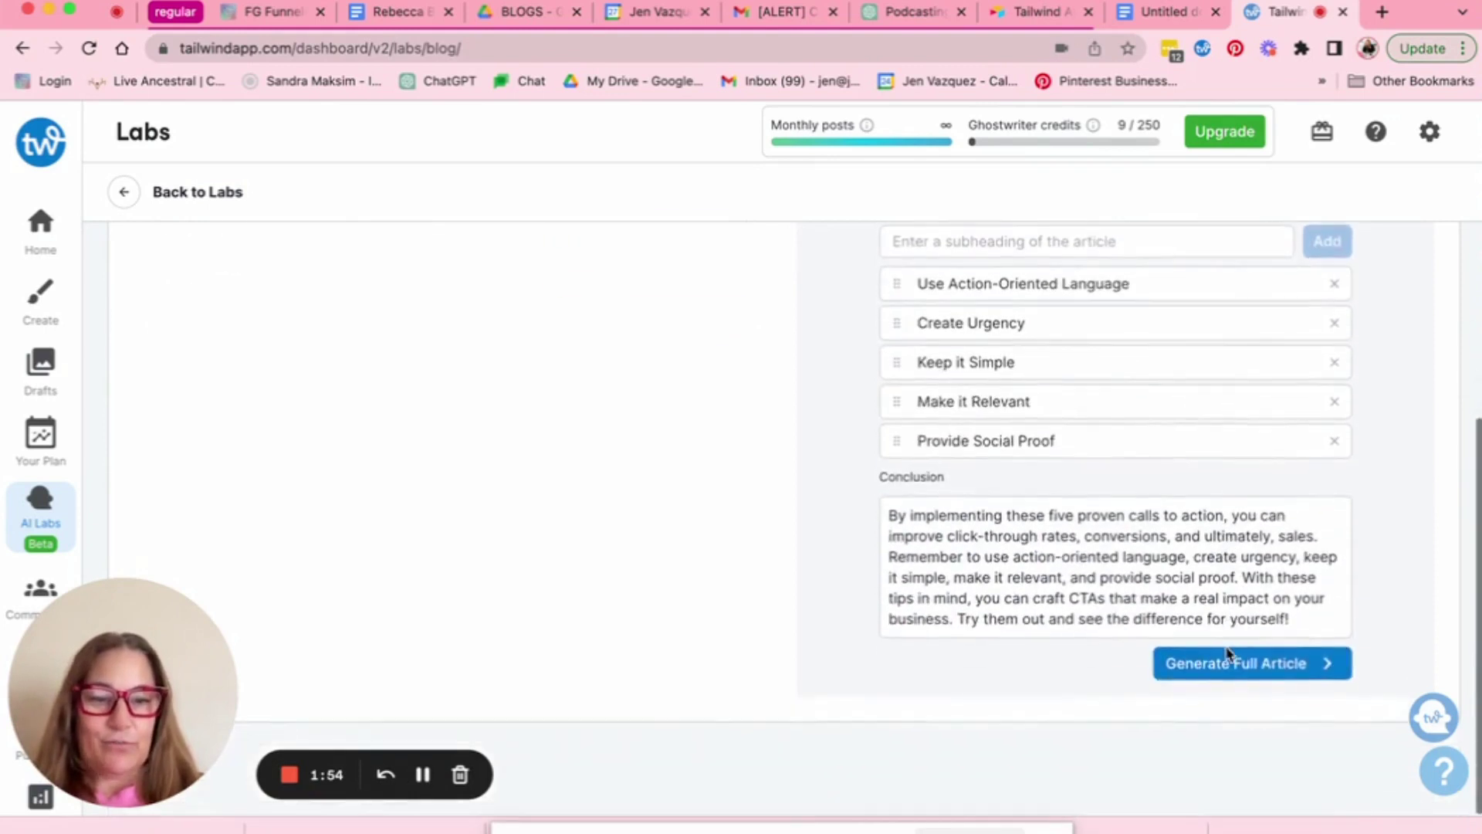
{"action": "scroll", "coordinate": [1231, 650], "scroll_direction": "up", "scroll_amount": 5}
{"action": "scroll", "coordinate": [1228, 650], "scroll_direction": "down", "scroll_amount": 4}
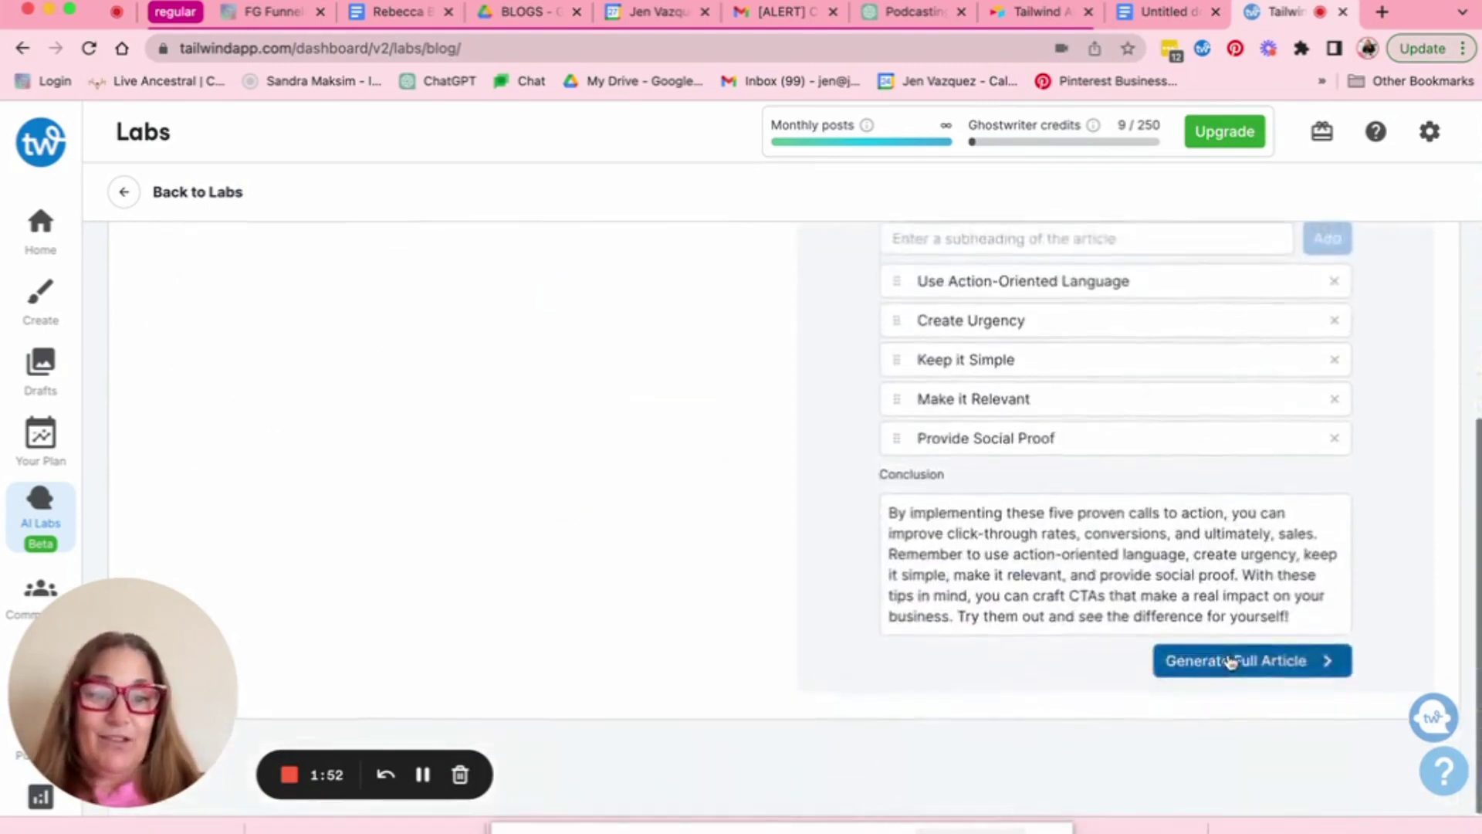
Step: Generate the full article from the outline and copy its text once it finishes
{"action": "left_click", "coordinate": [1240, 661]}
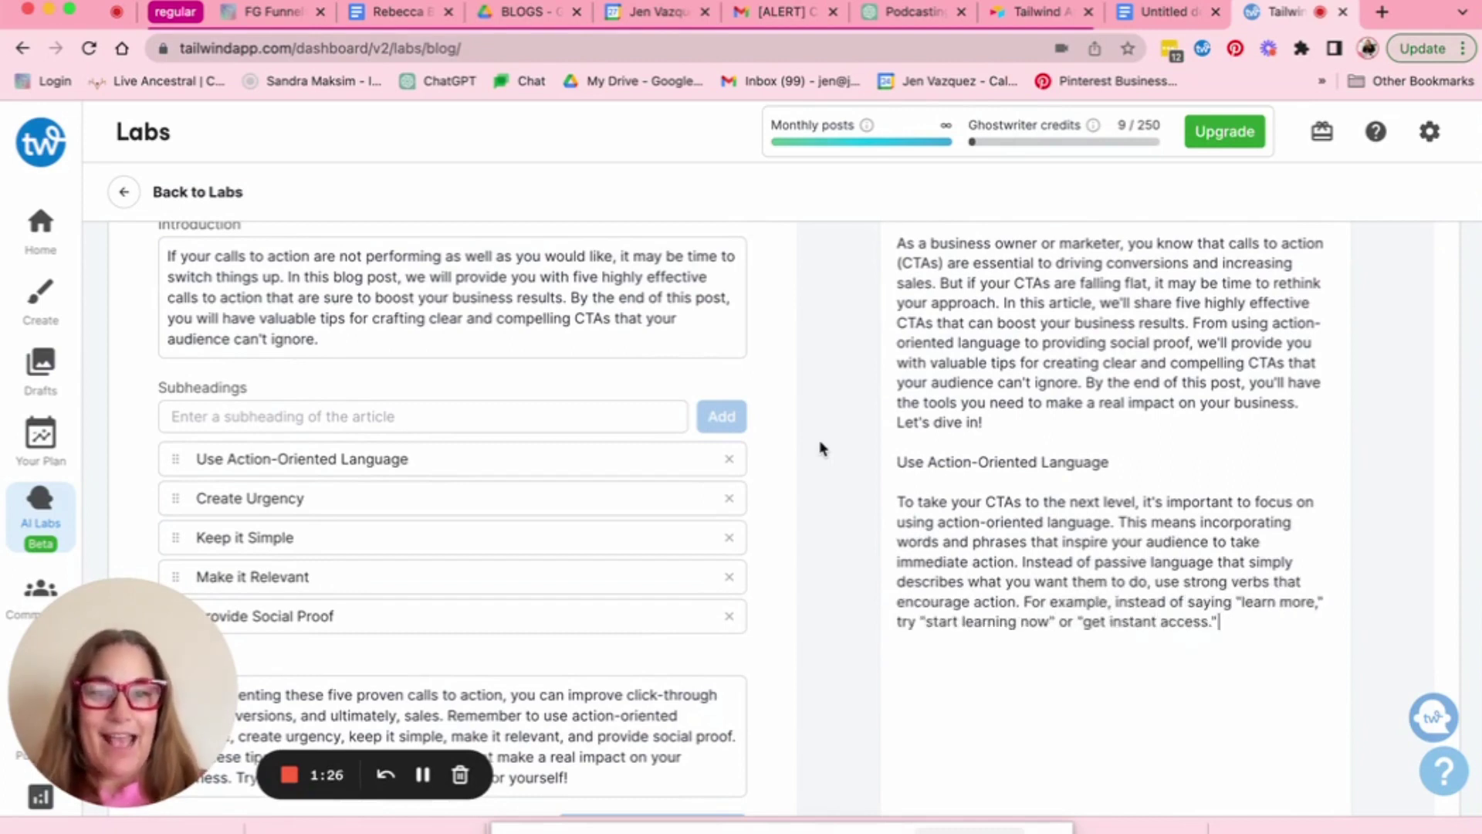
{"action": "scroll", "coordinate": [834, 464], "scroll_direction": "down", "scroll_amount": 5}
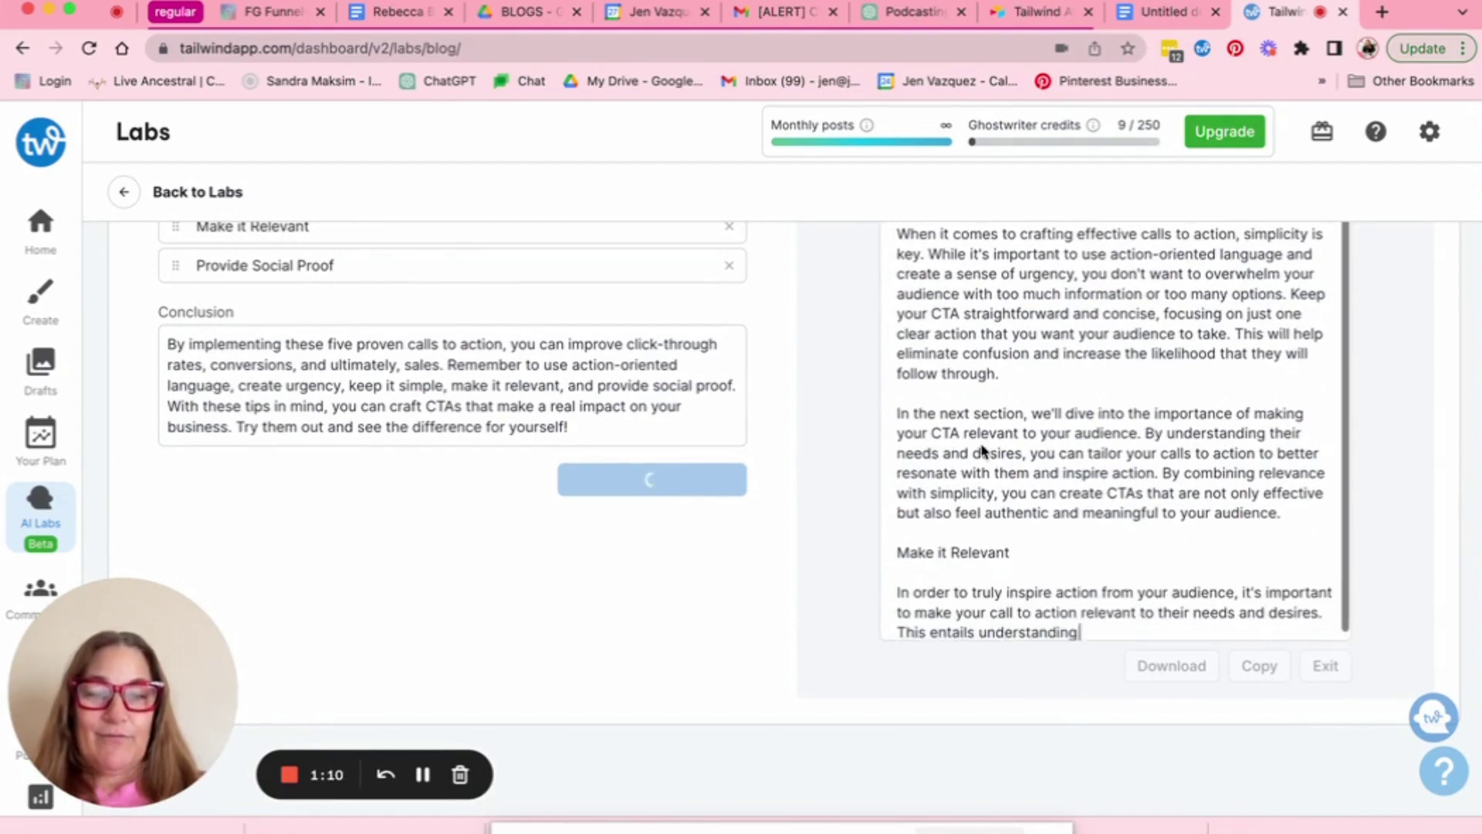
{"action": "scroll", "coordinate": [982, 450], "scroll_direction": "up", "scroll_amount": 15}
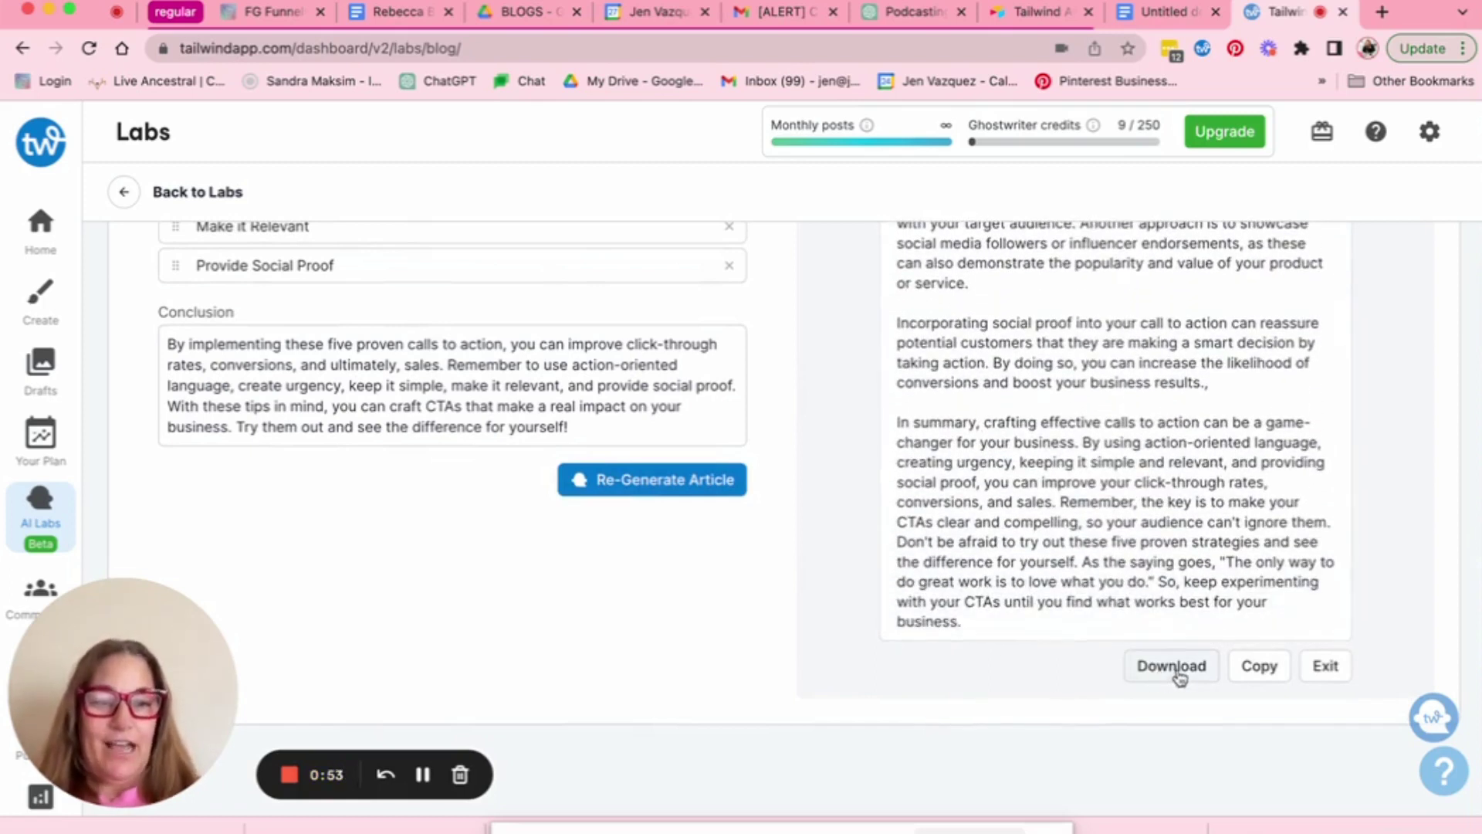
{"action": "left_click", "coordinate": [1270, 675]}
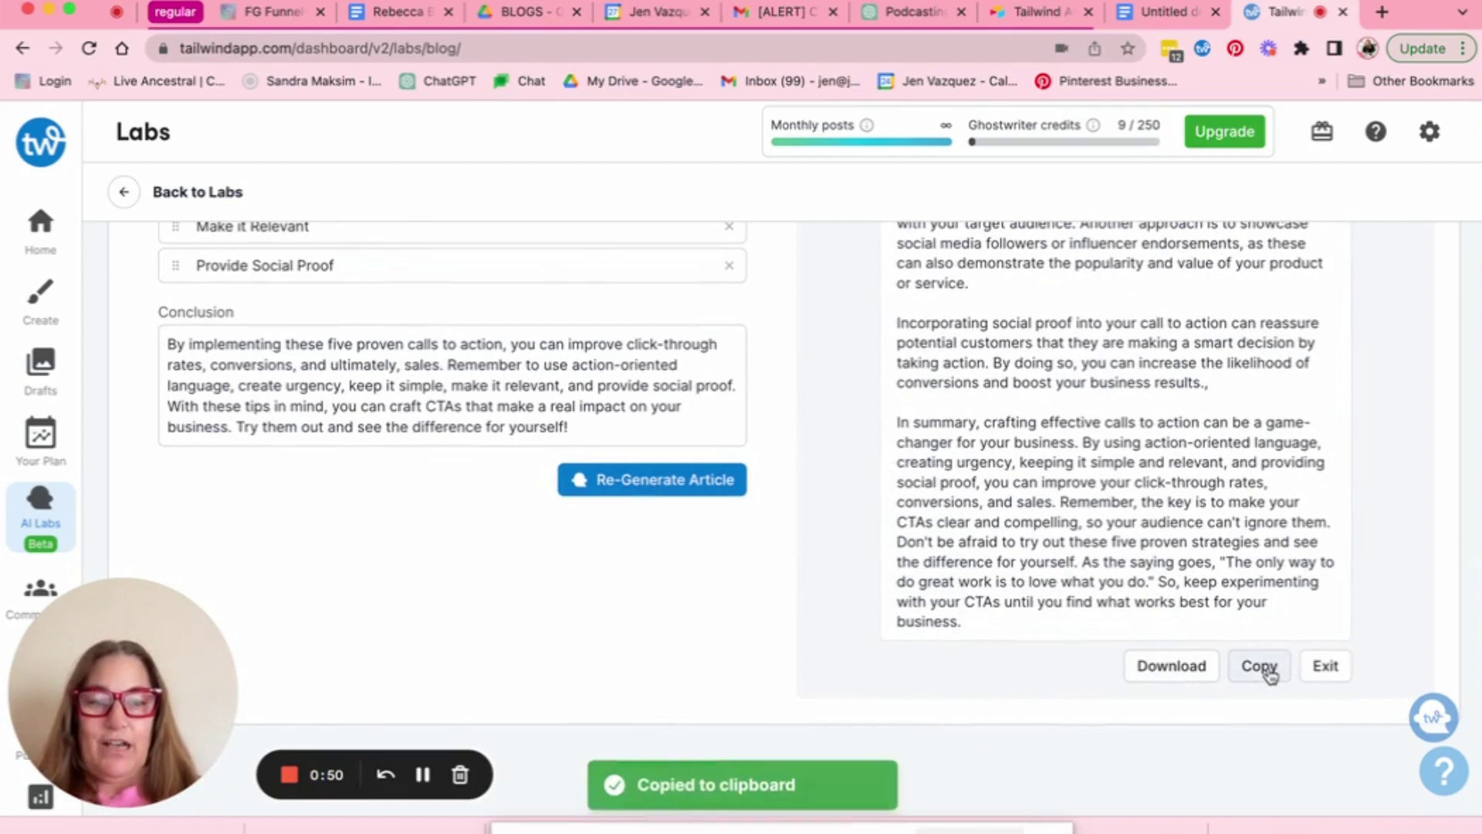
Step: Paste the copied article into the Untitled Google Doc with Cmd+V and scroll through to check it
{"action": "left_click", "coordinate": [1166, 13]}
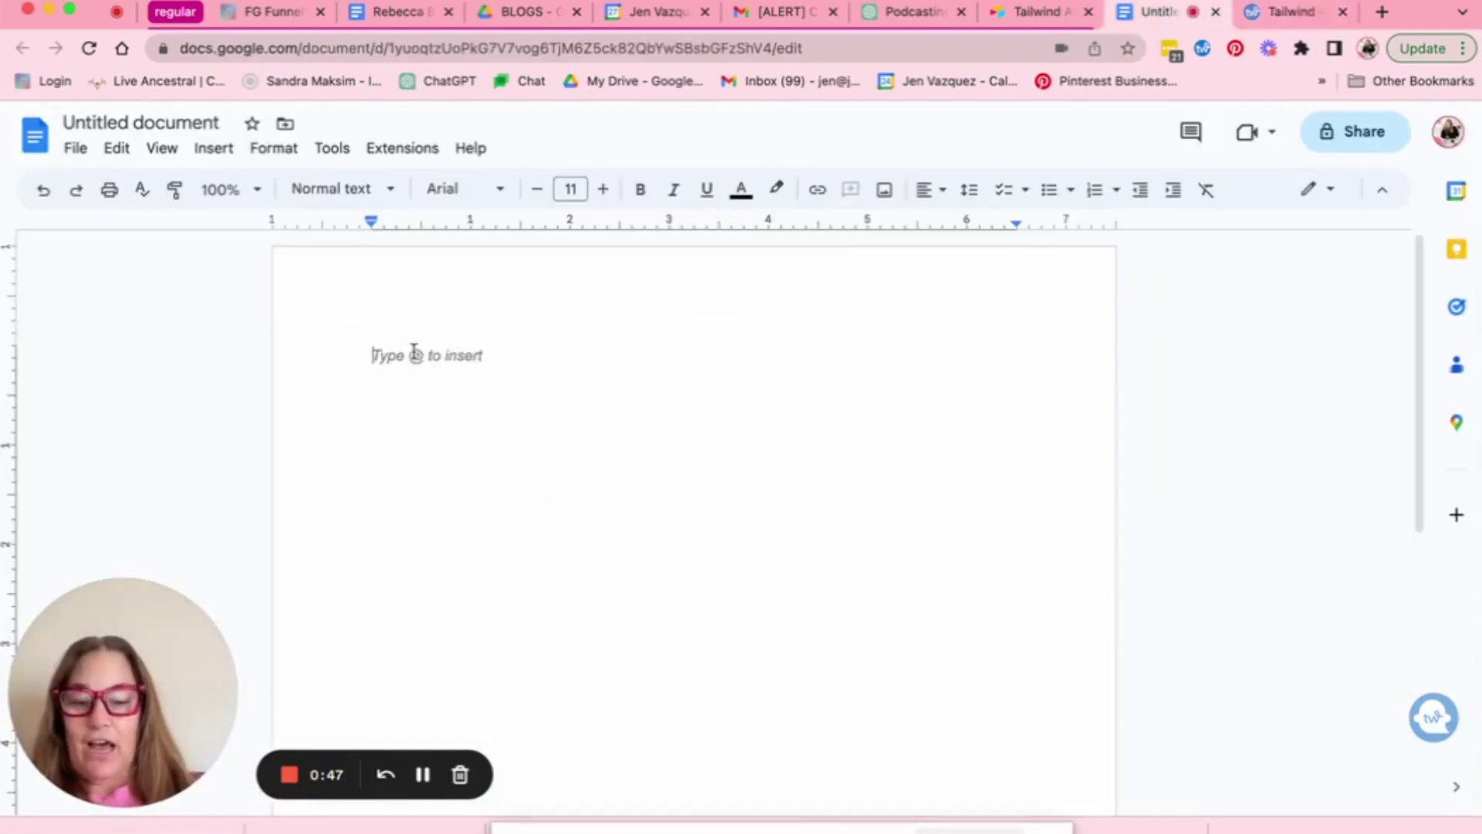
{"action": "key", "text": "super+v"}
{"action": "scroll", "coordinate": [414, 353], "scroll_direction": "up", "scroll_amount": 15}
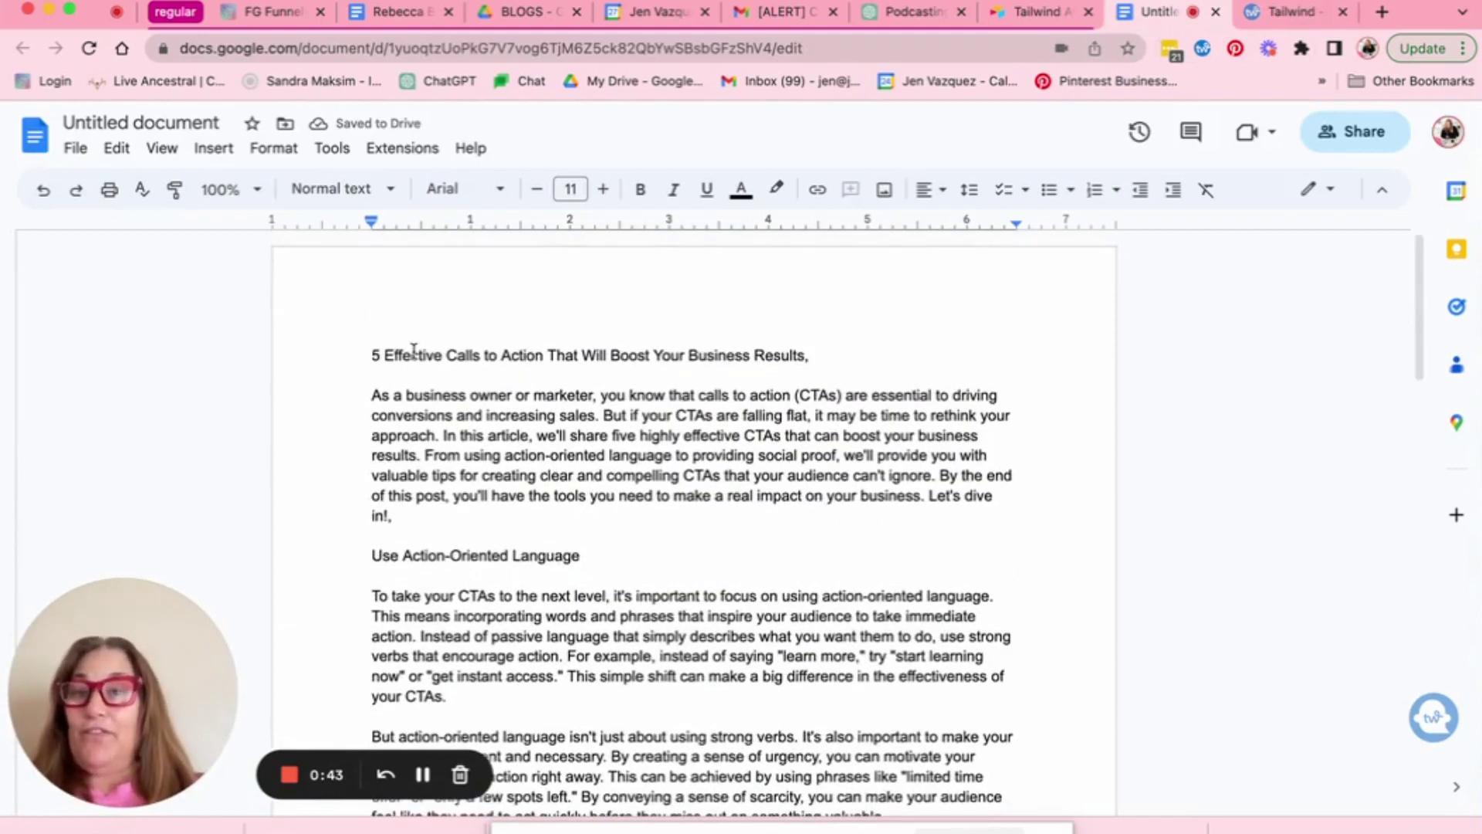
{"action": "scroll", "coordinate": [414, 352], "scroll_direction": "down", "scroll_amount": 1}
{"action": "scroll", "coordinate": [414, 352], "scroll_direction": "up", "scroll_amount": 1}
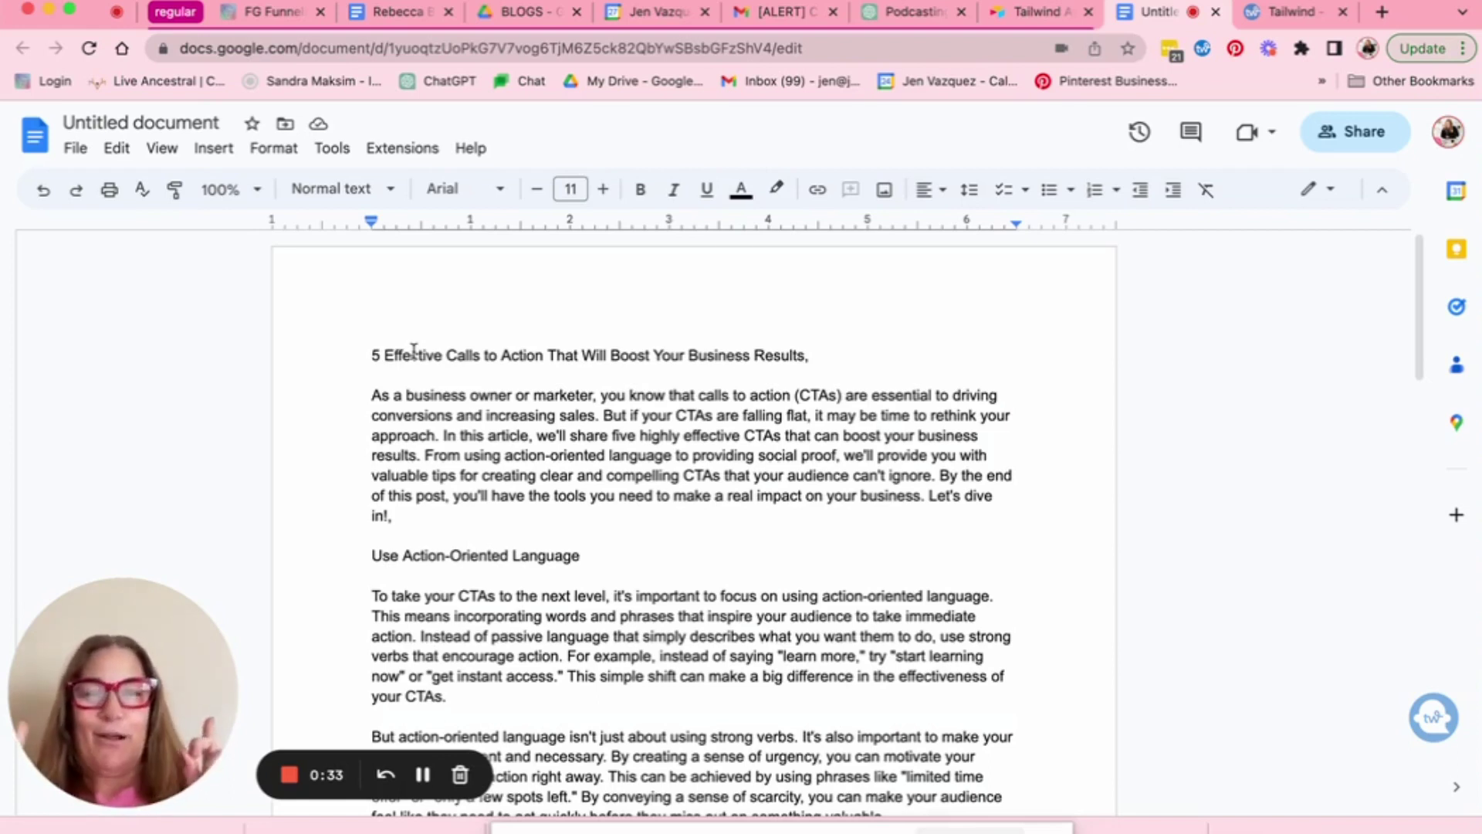
{"action": "scroll", "coordinate": [534, 456], "scroll_direction": "down", "scroll_amount": 20}
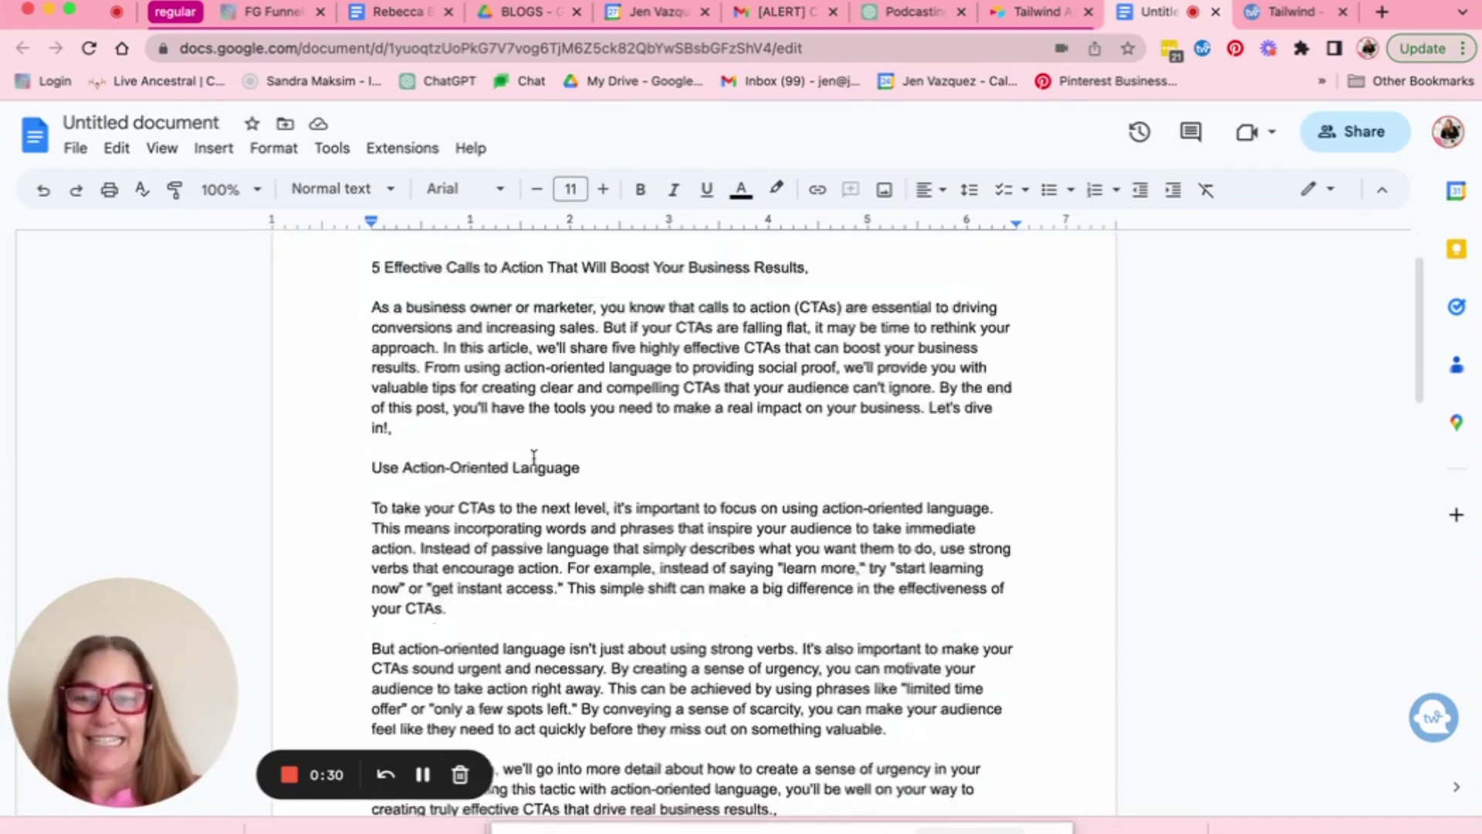
{"action": "scroll", "coordinate": [534, 458], "scroll_direction": "up", "scroll_amount": 20}
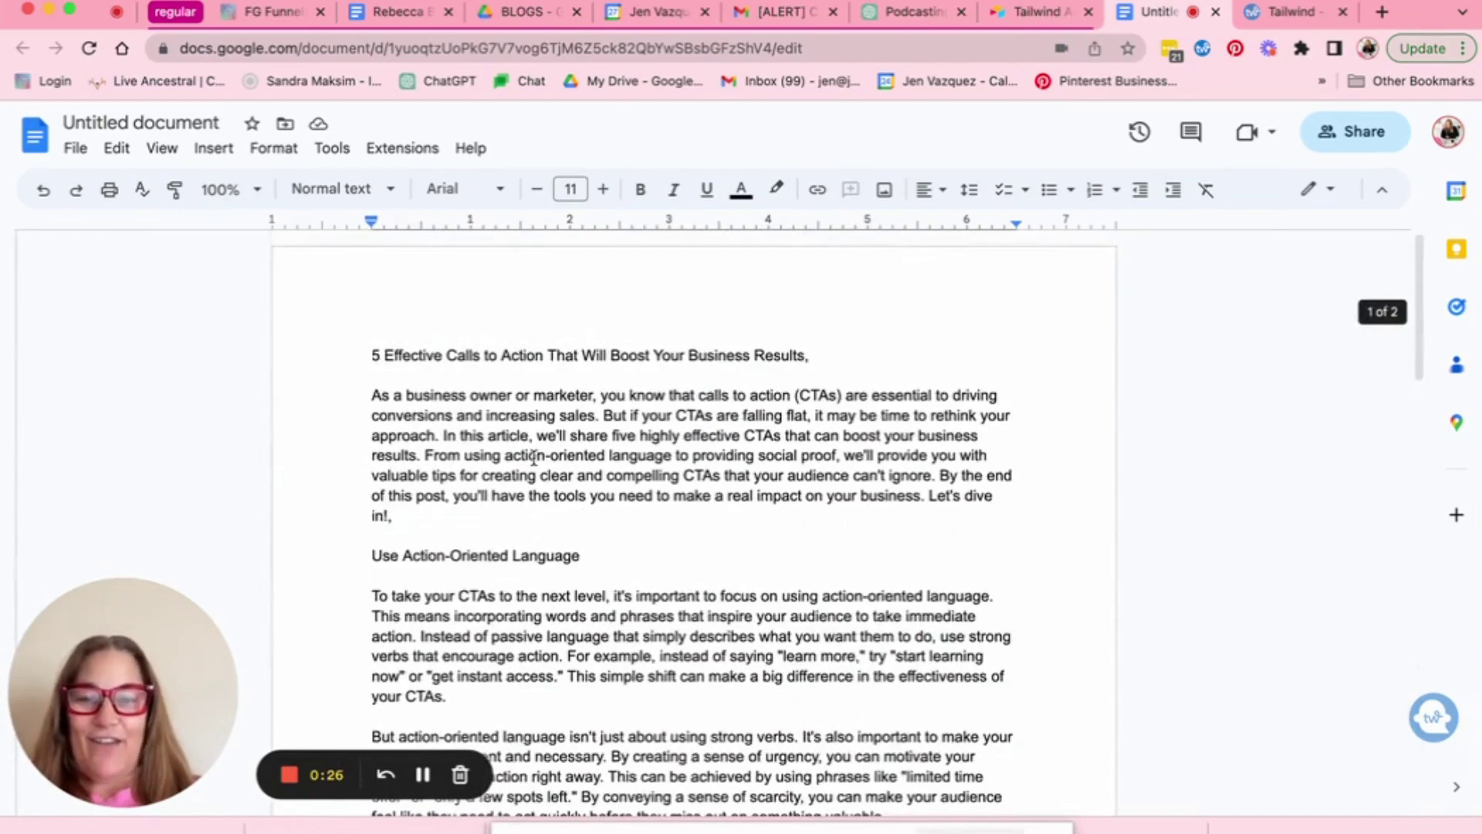
{"action": "scroll", "coordinate": [533, 458], "scroll_direction": "down", "scroll_amount": 20}
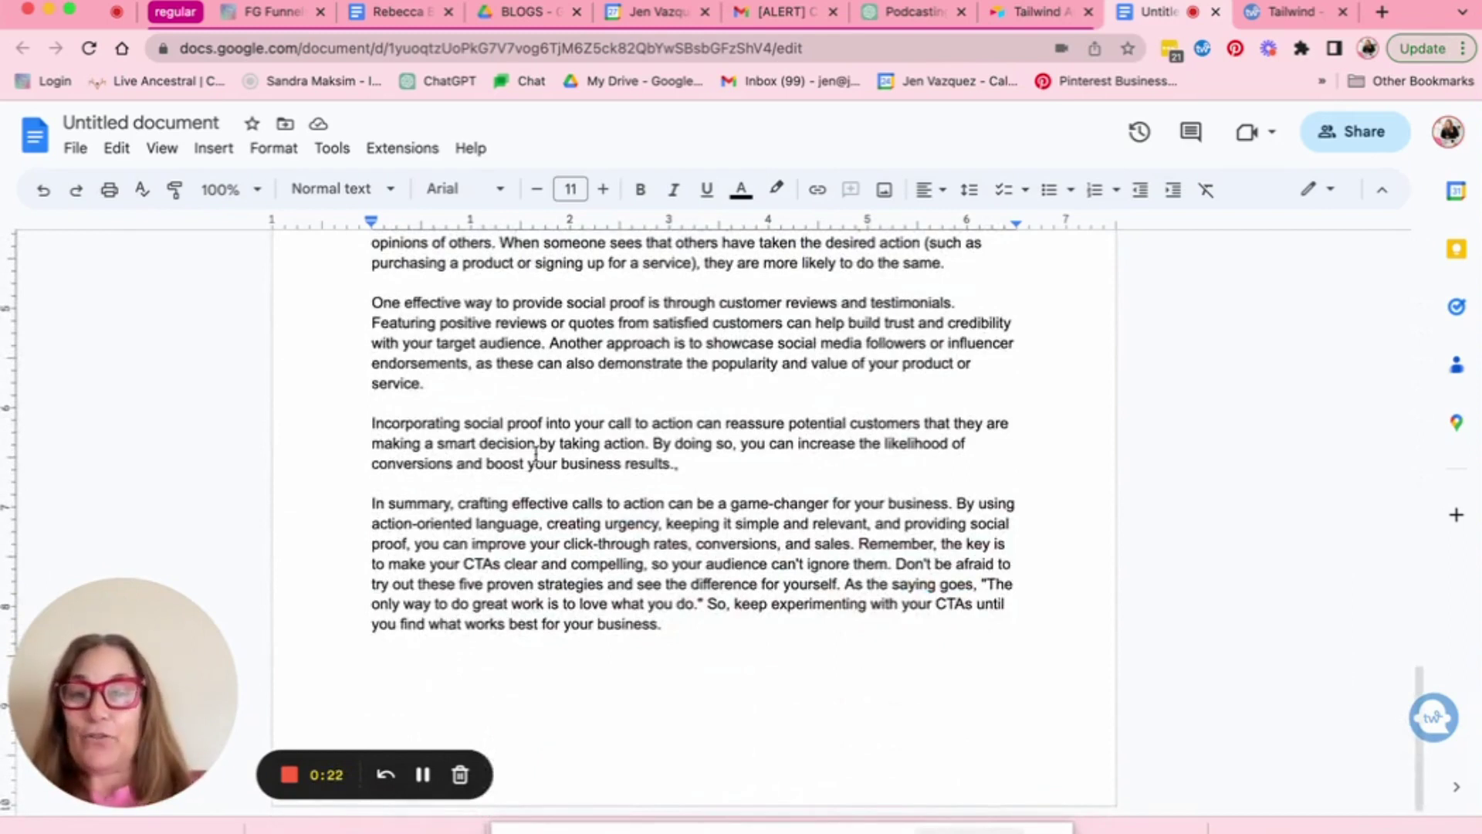
{"action": "scroll", "coordinate": [536, 454], "scroll_direction": "up", "scroll_amount": 3}
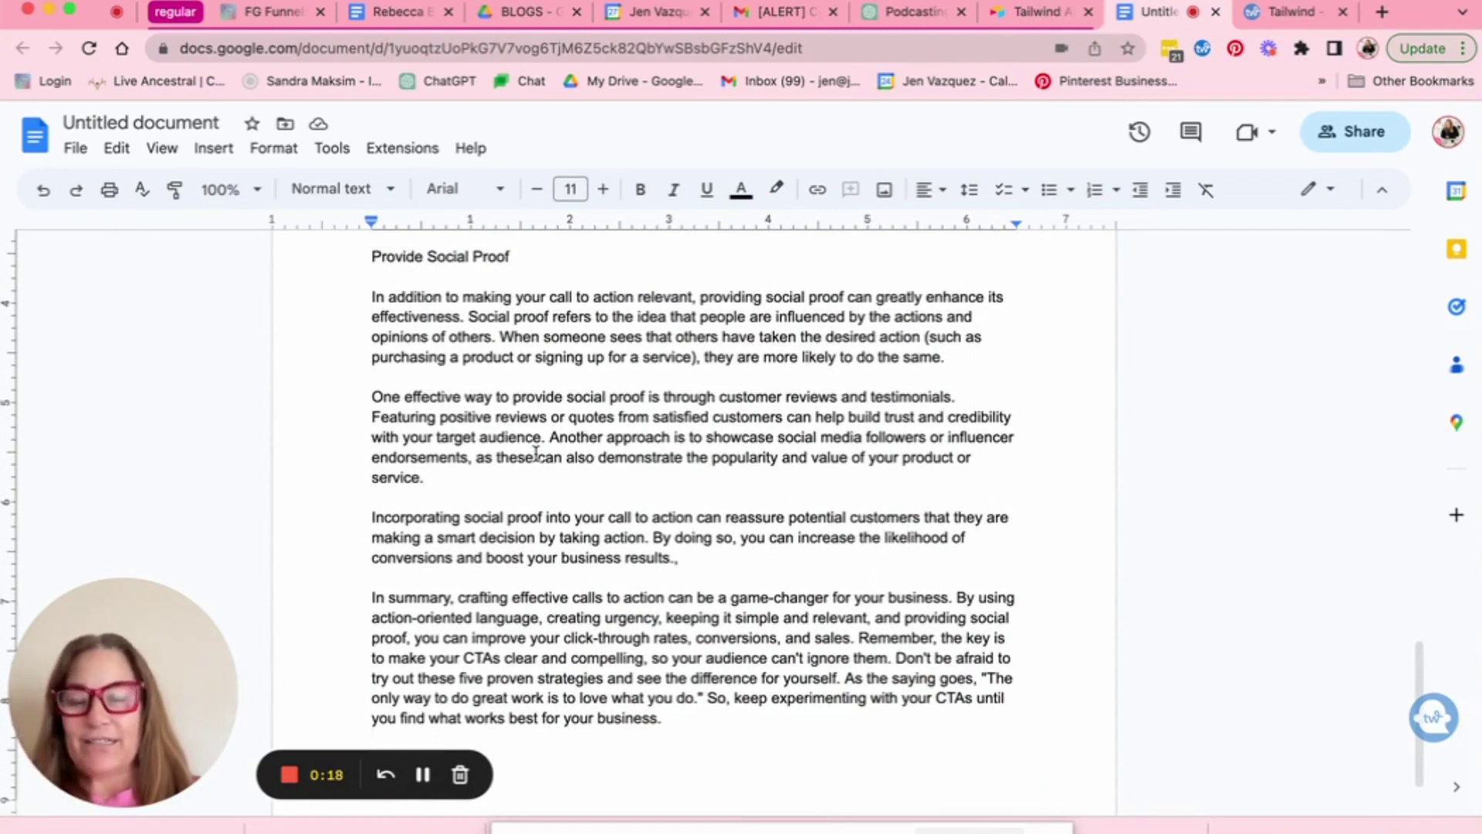
{"action": "scroll", "coordinate": [535, 454], "scroll_direction": "up", "scroll_amount": 12}
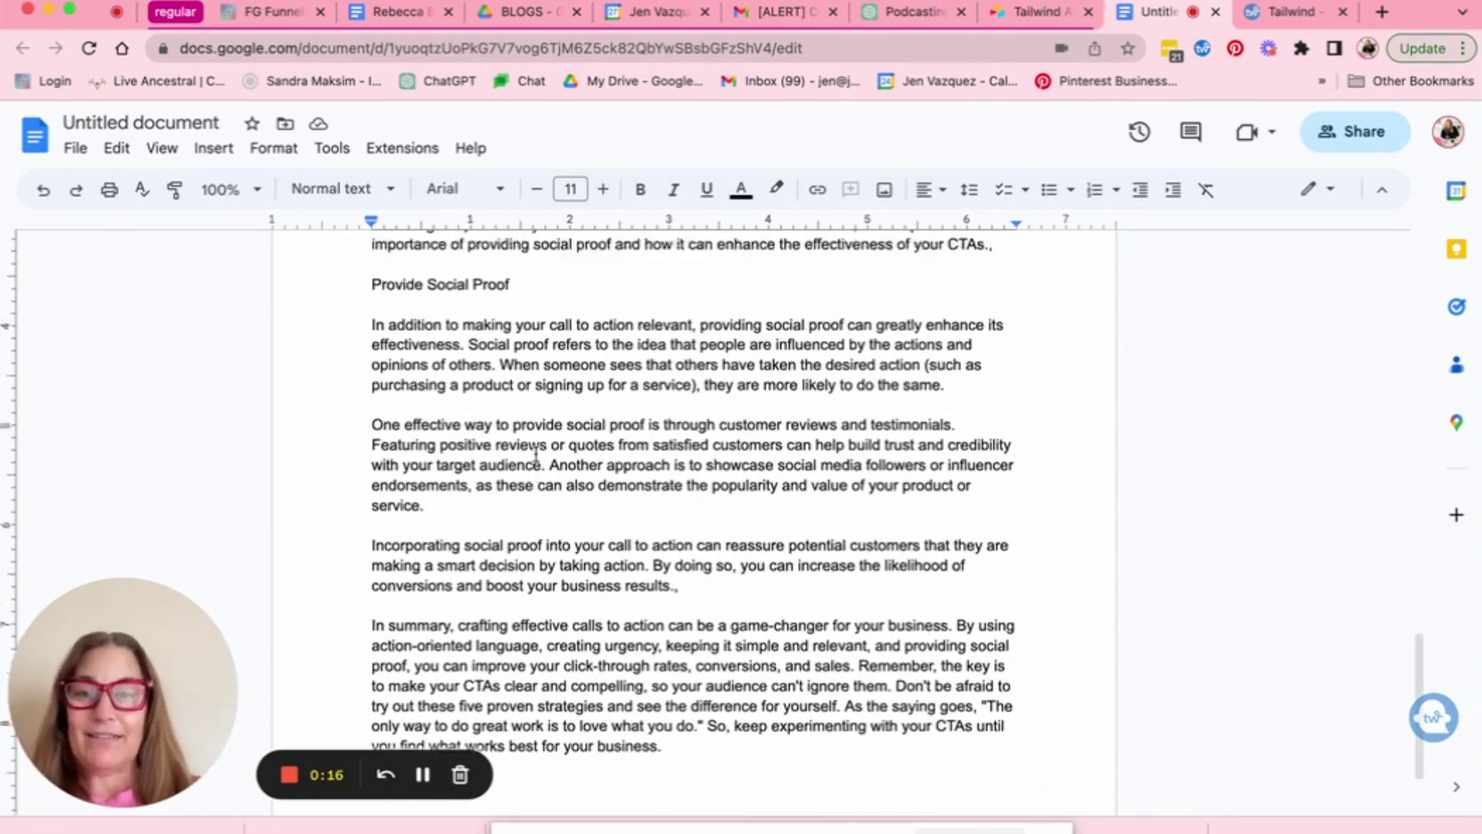
{"action": "scroll", "coordinate": [536, 454], "scroll_direction": "up", "scroll_amount": 5}
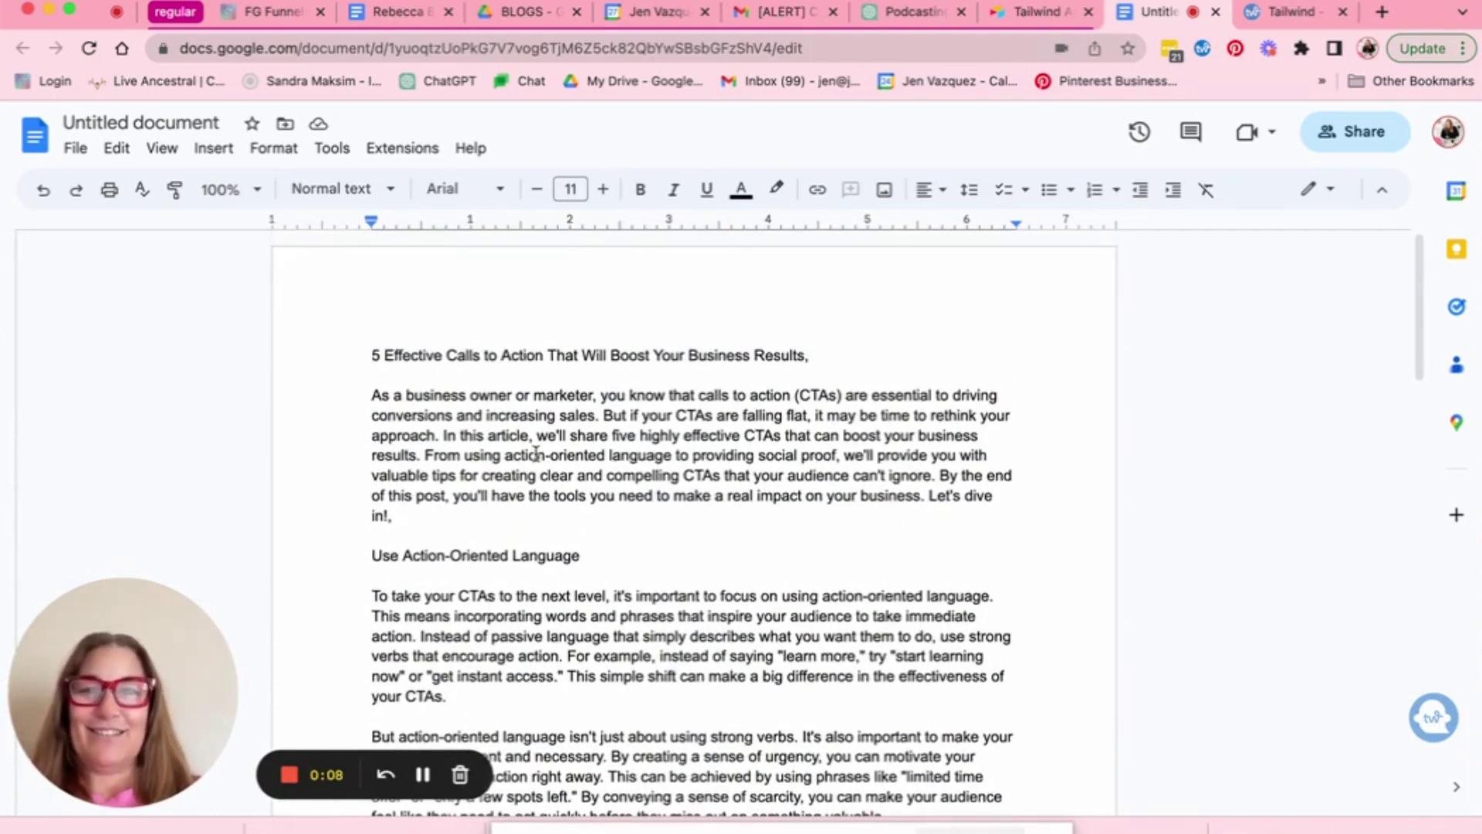
Step: Return to the Tailwind tab showing the outline and finished article
{"action": "left_click", "coordinate": [1290, 12]}
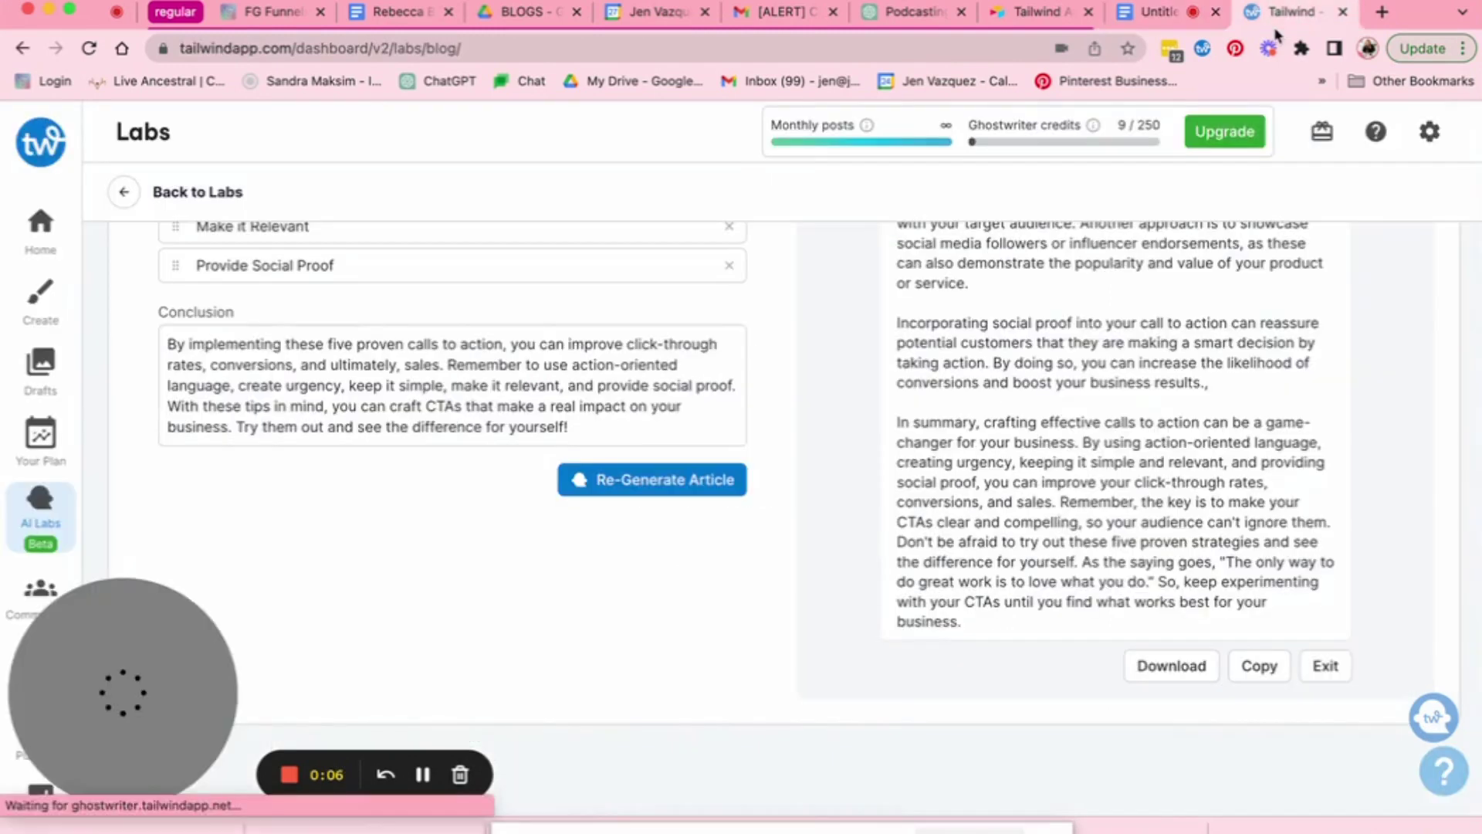
{"action": "scroll", "coordinate": [485, 541], "scroll_direction": "up", "scroll_amount": 8}
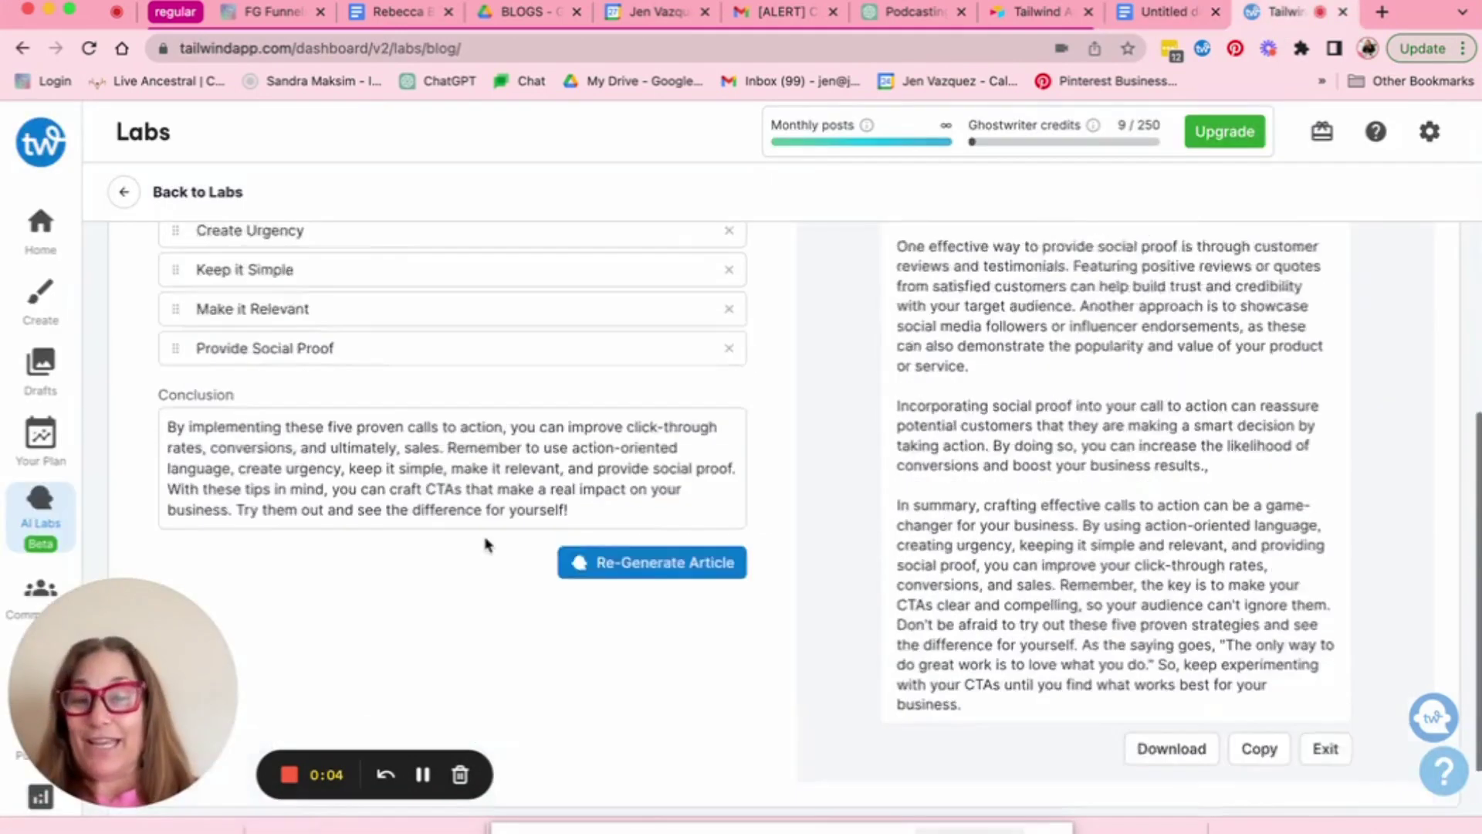